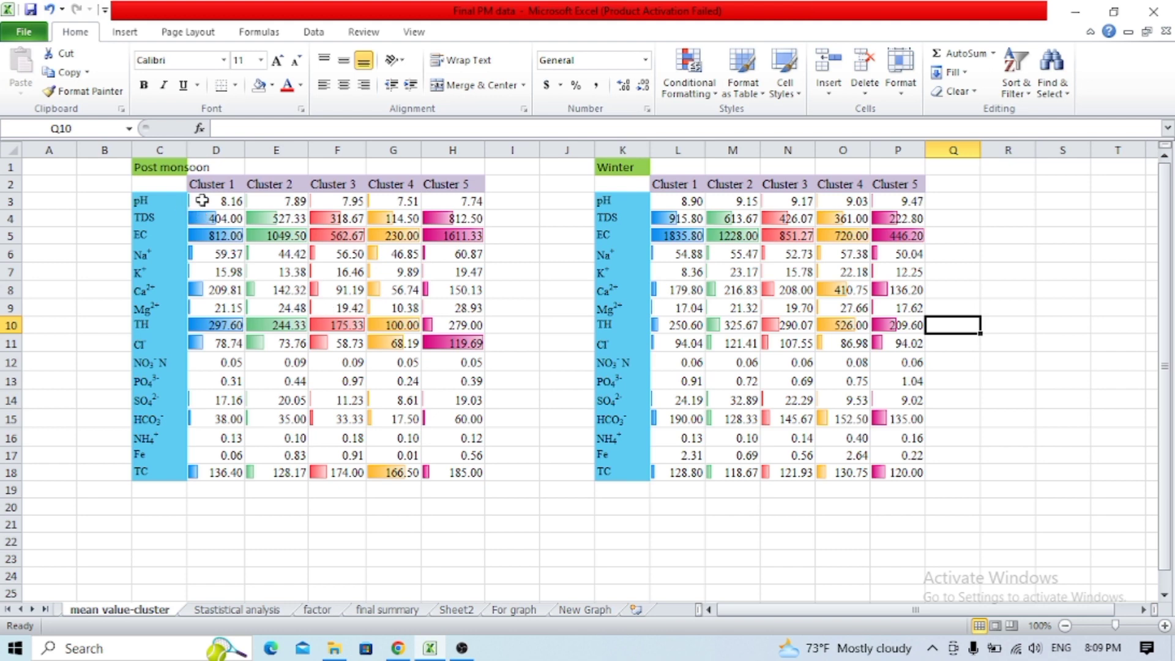
Step: Examine the Post monsoon data bars on the mean value-cluster sheet and the weightage table on the New Graph sheet
{"action": "left_click_drag", "start_coordinate": [202, 200], "coordinate": [469, 477]}
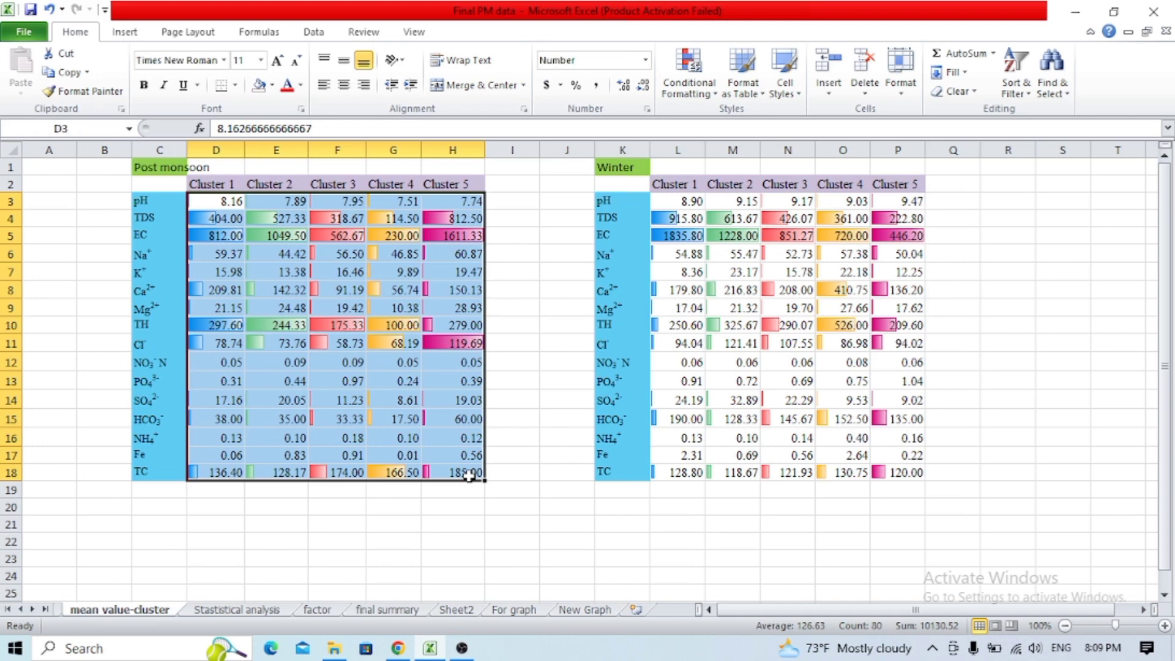
{"action": "left_click", "coordinate": [503, 394]}
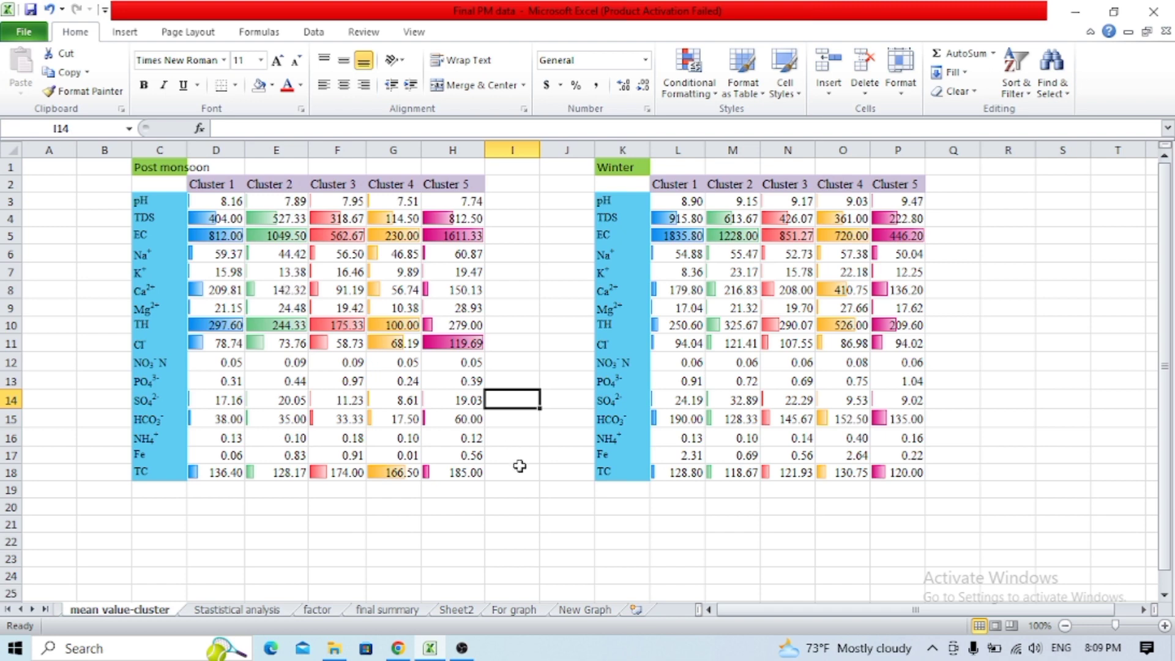
{"action": "left_click", "coordinate": [585, 610]}
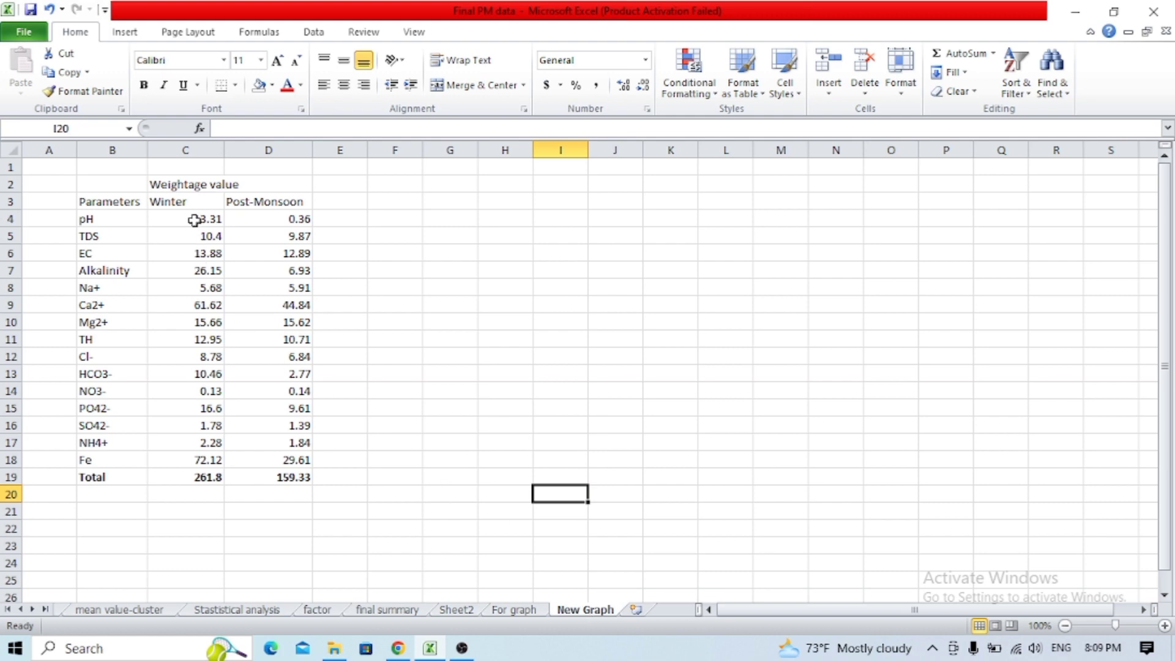
{"action": "left_click_drag", "start_coordinate": [191, 220], "coordinate": [285, 480]}
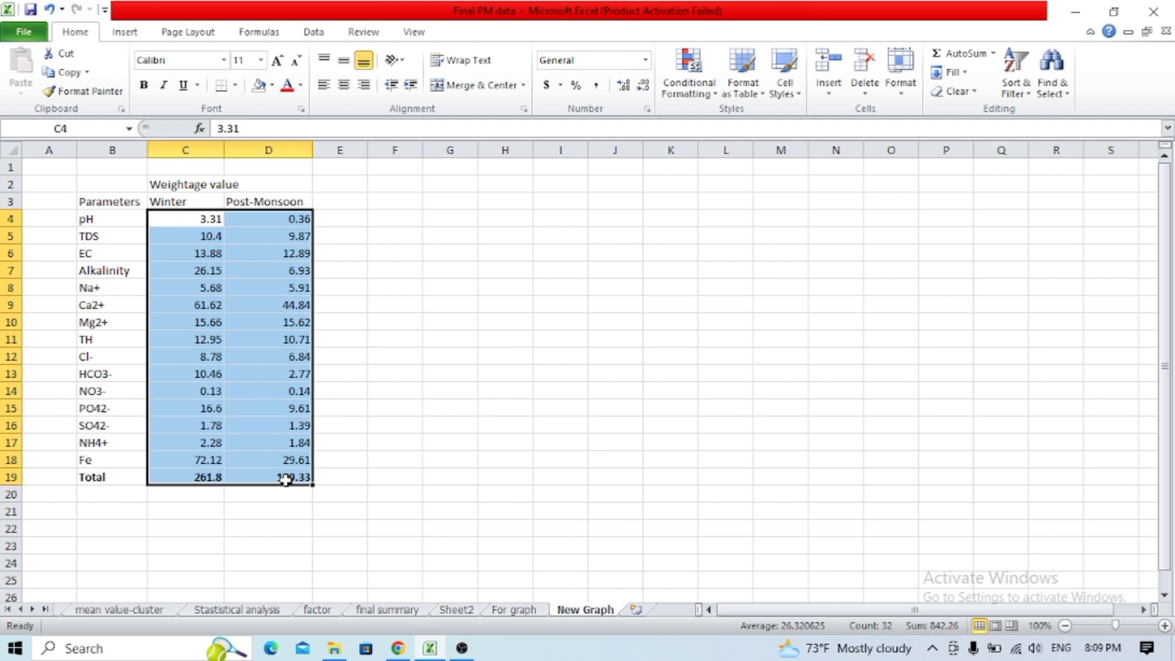
{"action": "left_click", "coordinate": [362, 441]}
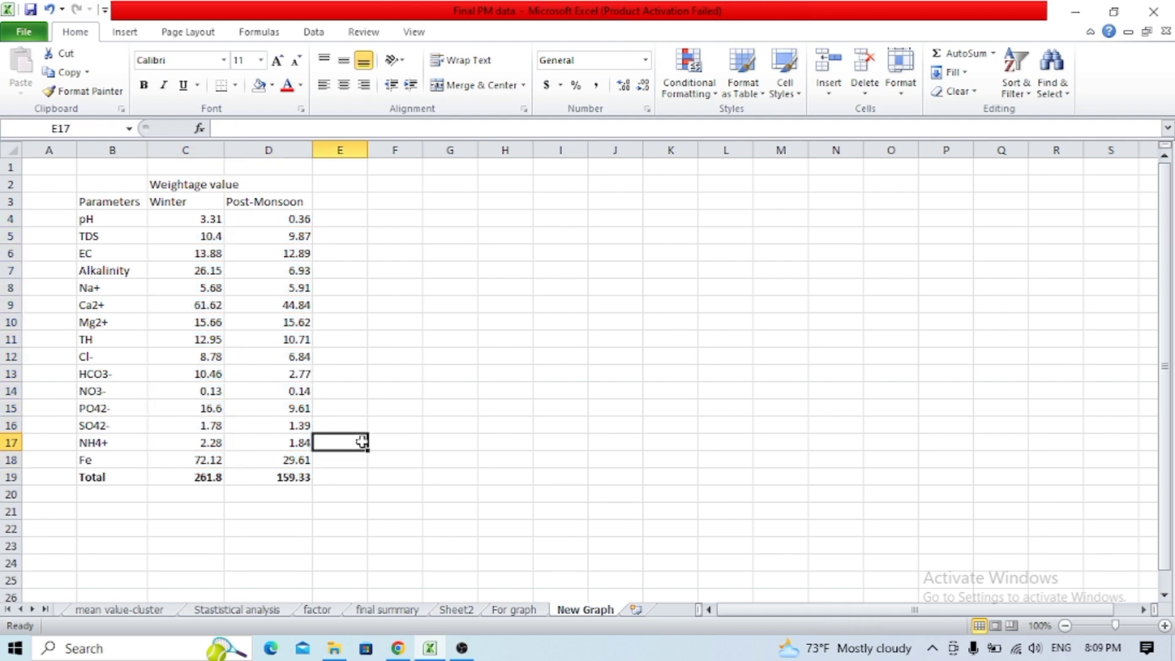
Step: Apply blue gradient-fill data bars to the Winter weightage values in C4:C18, leaving out the Total row
{"action": "left_click", "coordinate": [193, 219]}
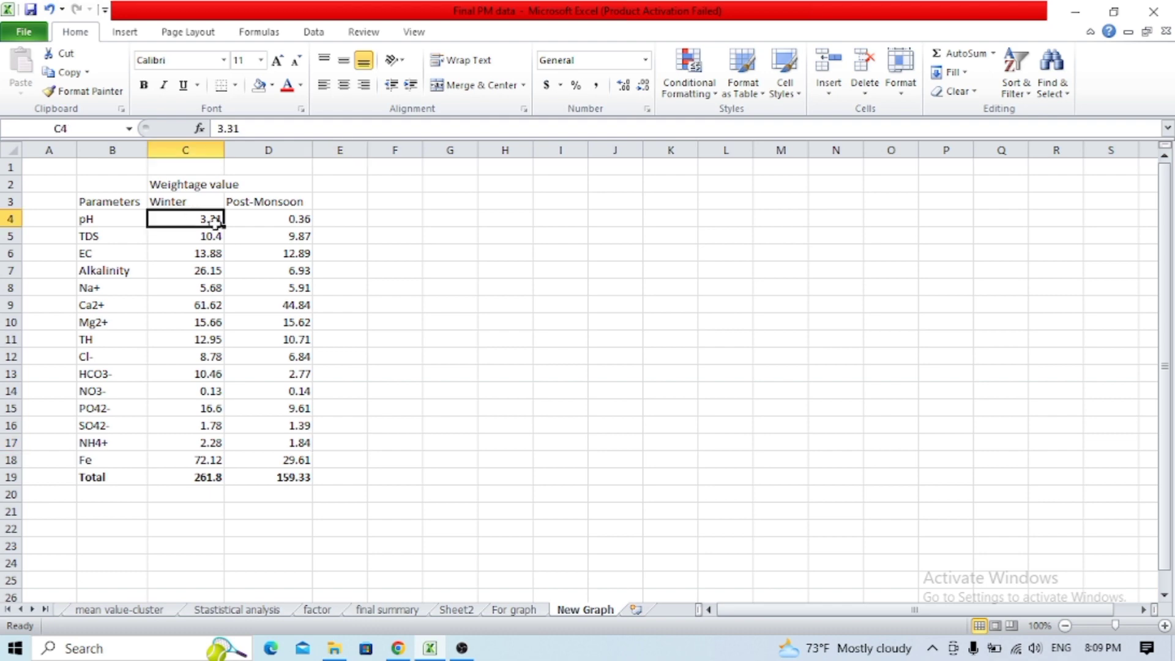
{"action": "left_click_drag", "start_coordinate": [216, 223], "coordinate": [200, 457]}
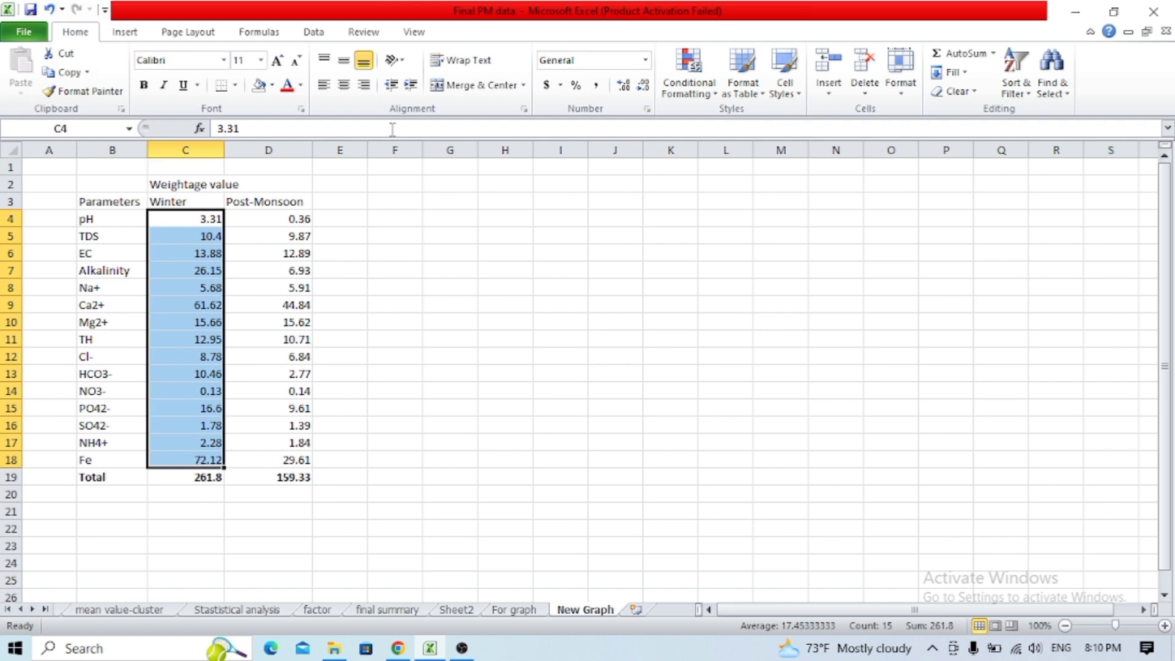
{"action": "left_click", "coordinate": [688, 93]}
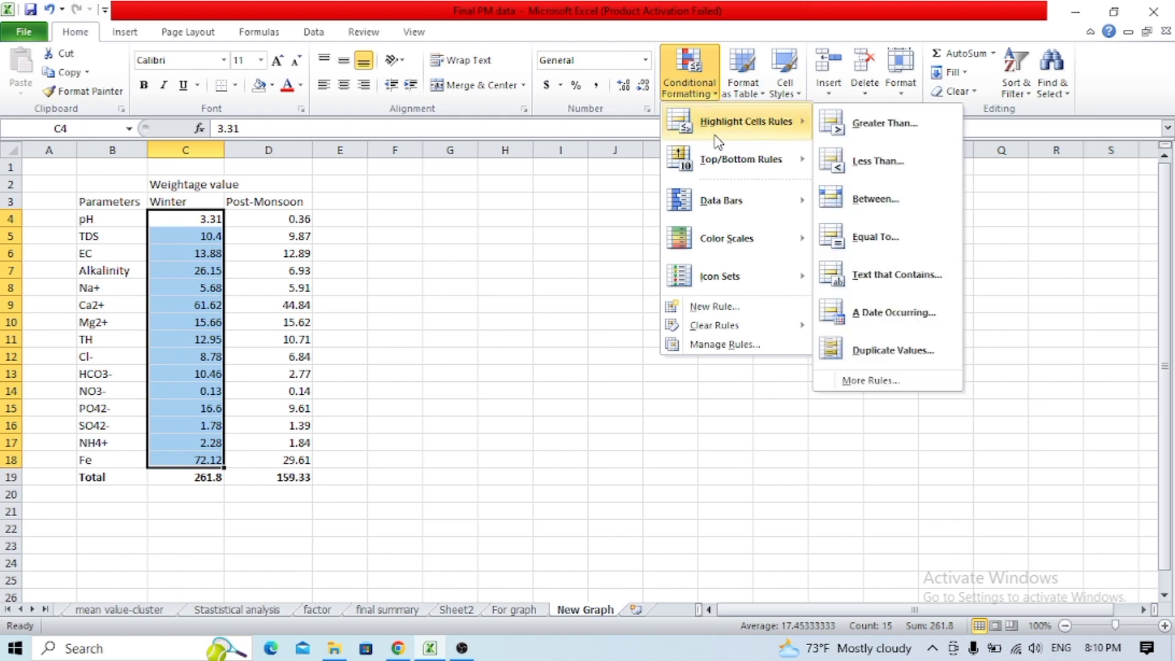
{"action": "mouse_move", "coordinate": [735, 200]}
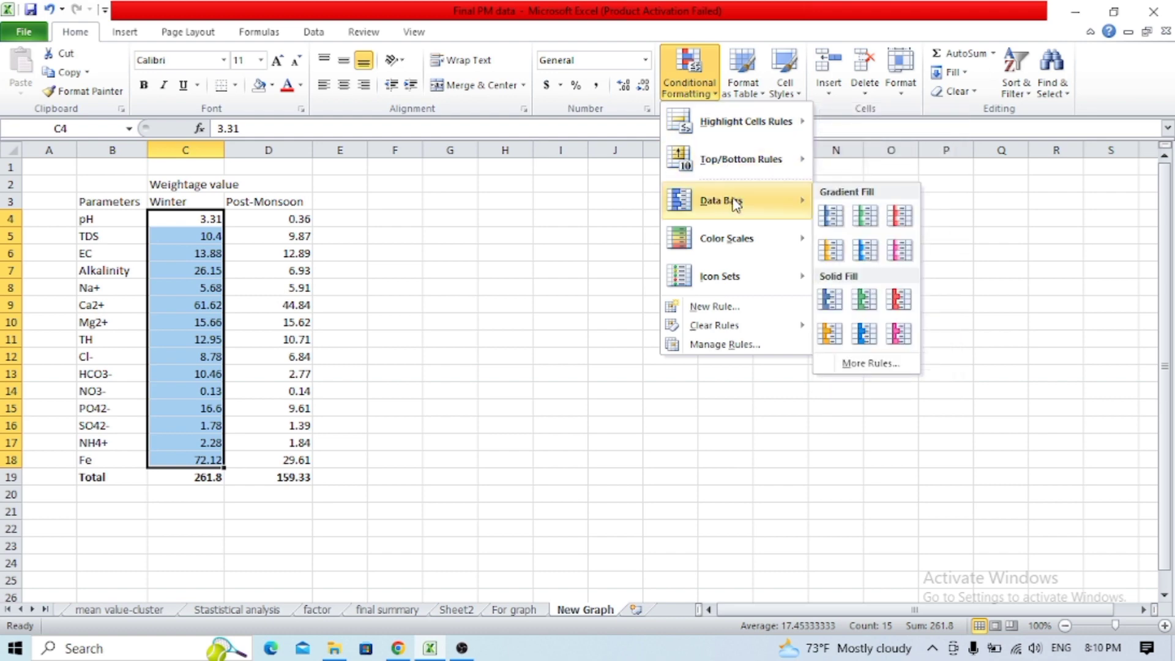
{"action": "mouse_move", "coordinate": [746, 240]}
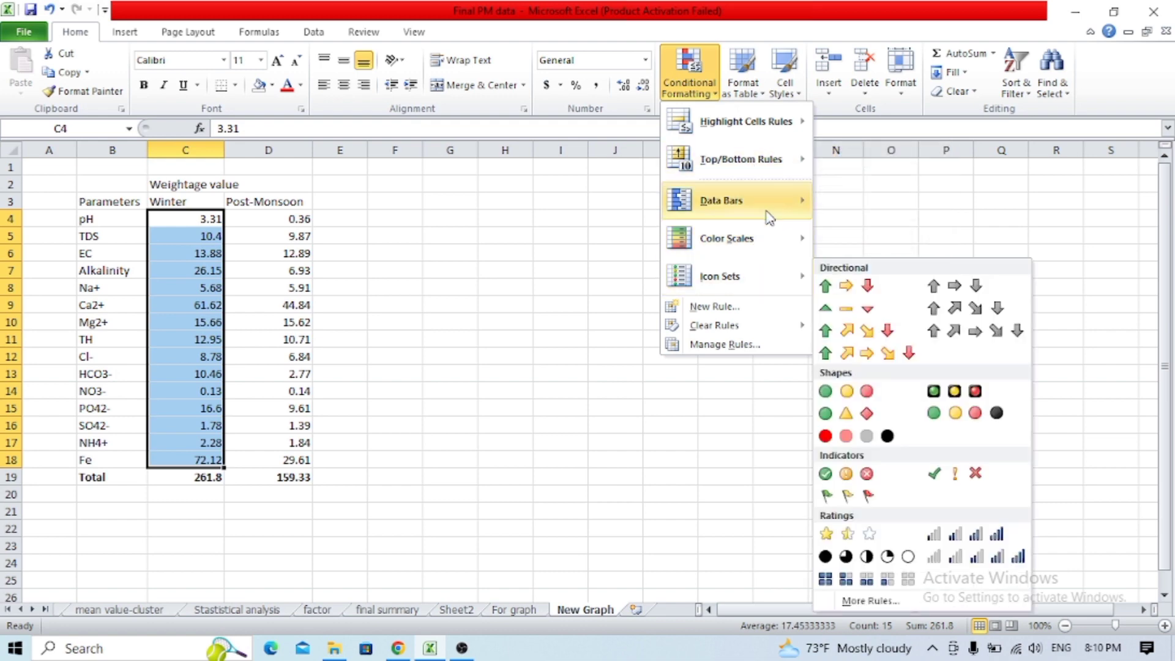
{"action": "mouse_move", "coordinate": [769, 216]}
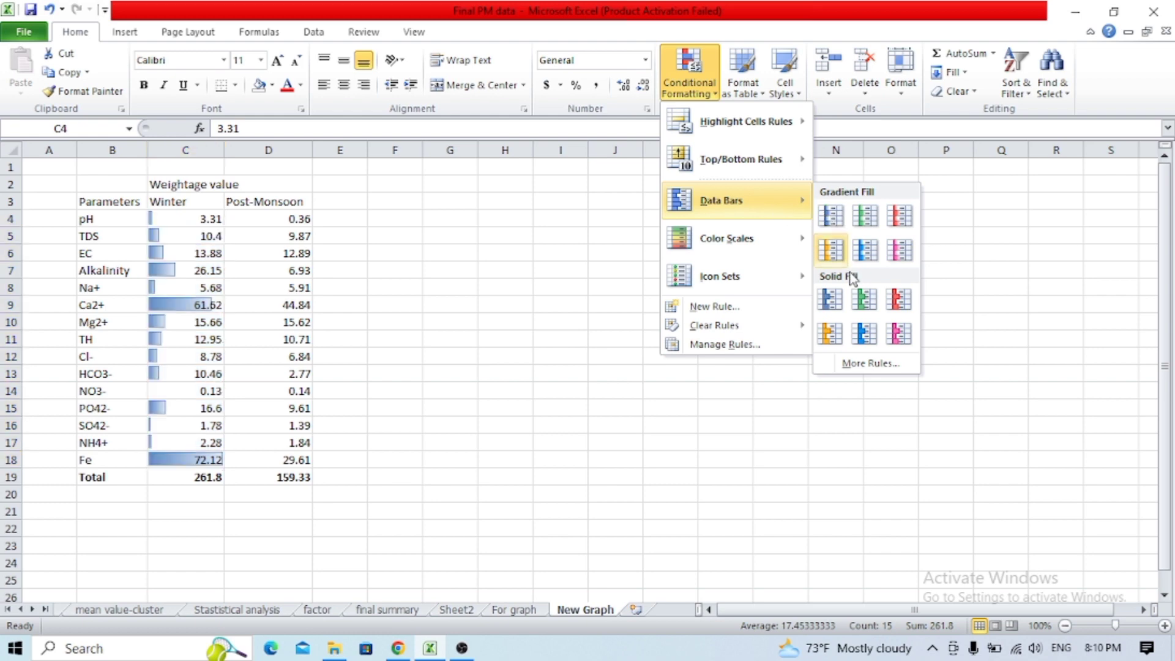
{"action": "left_click", "coordinate": [830, 215]}
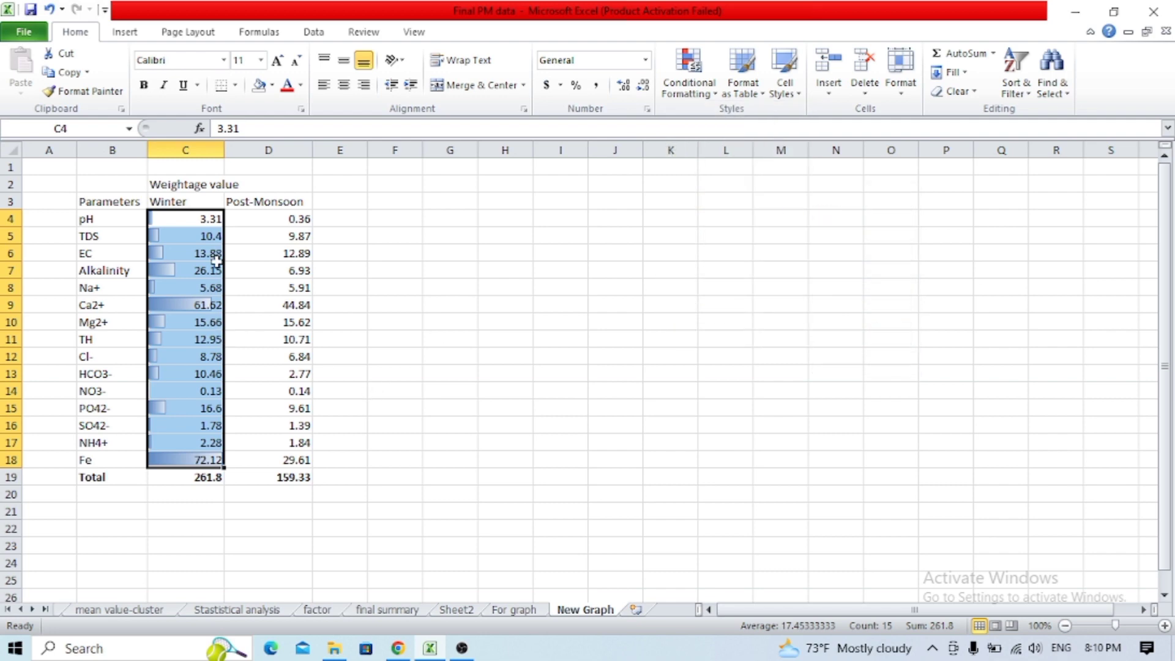
{"action": "left_click", "coordinate": [379, 284]}
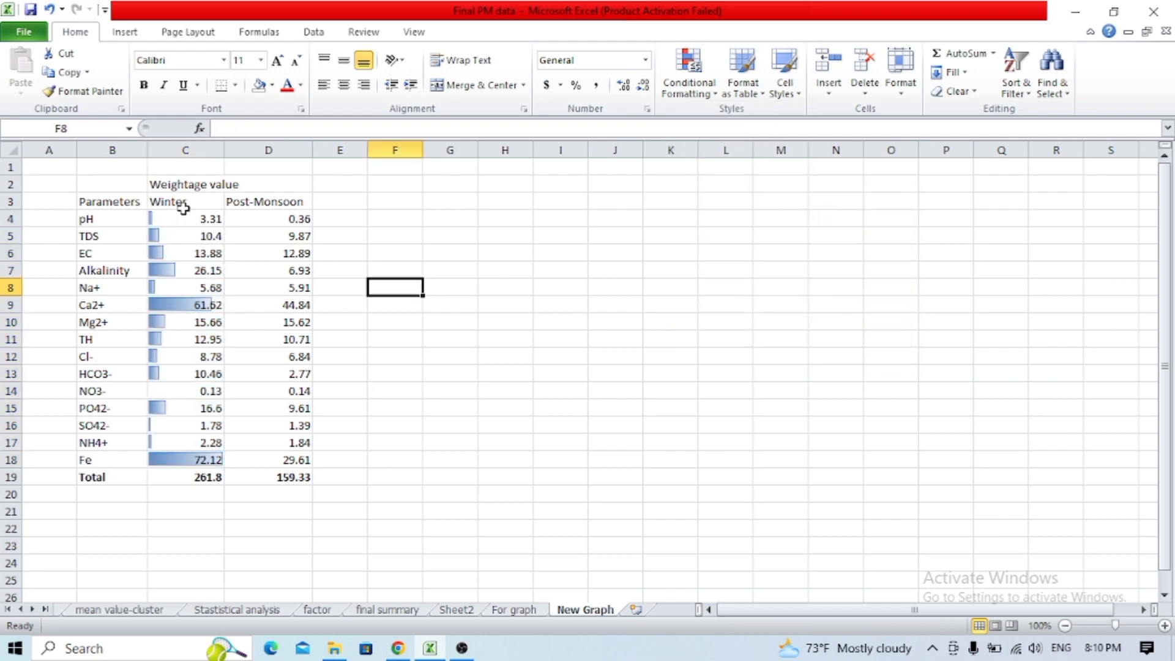
{"action": "left_click_drag", "start_coordinate": [183, 216], "coordinate": [172, 478]}
{"action": "left_click", "coordinate": [388, 312]}
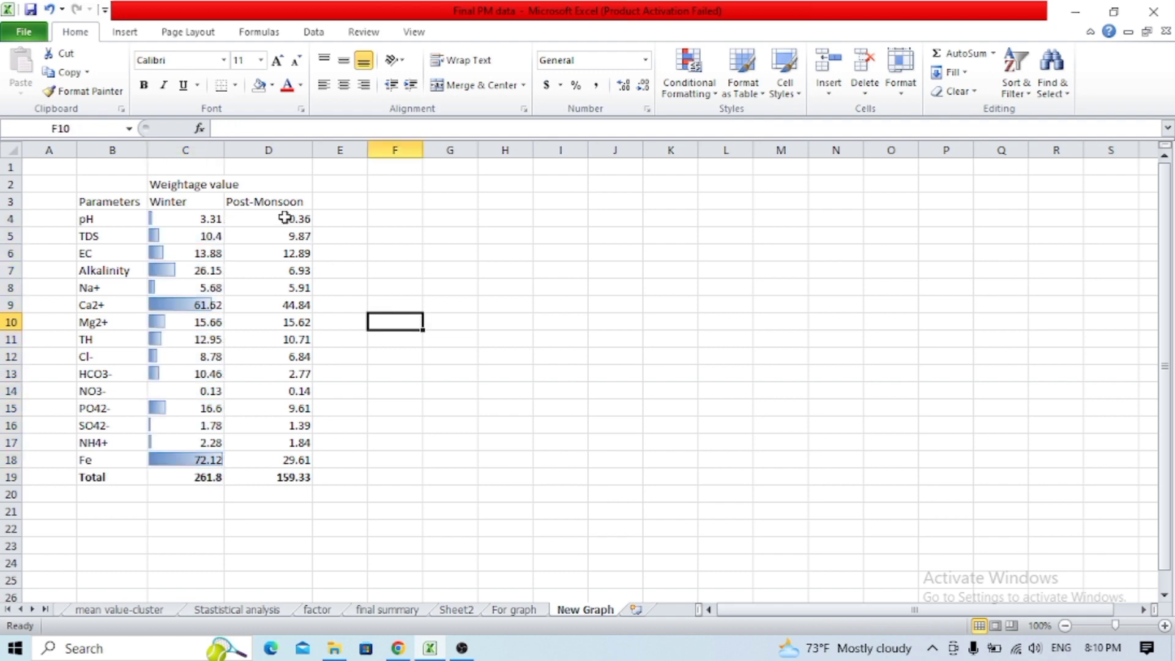
Step: Apply pink gradient-fill data bars to the Post-Monsoon weightage values in D4:D18
{"action": "left_click_drag", "start_coordinate": [285, 218], "coordinate": [285, 461]}
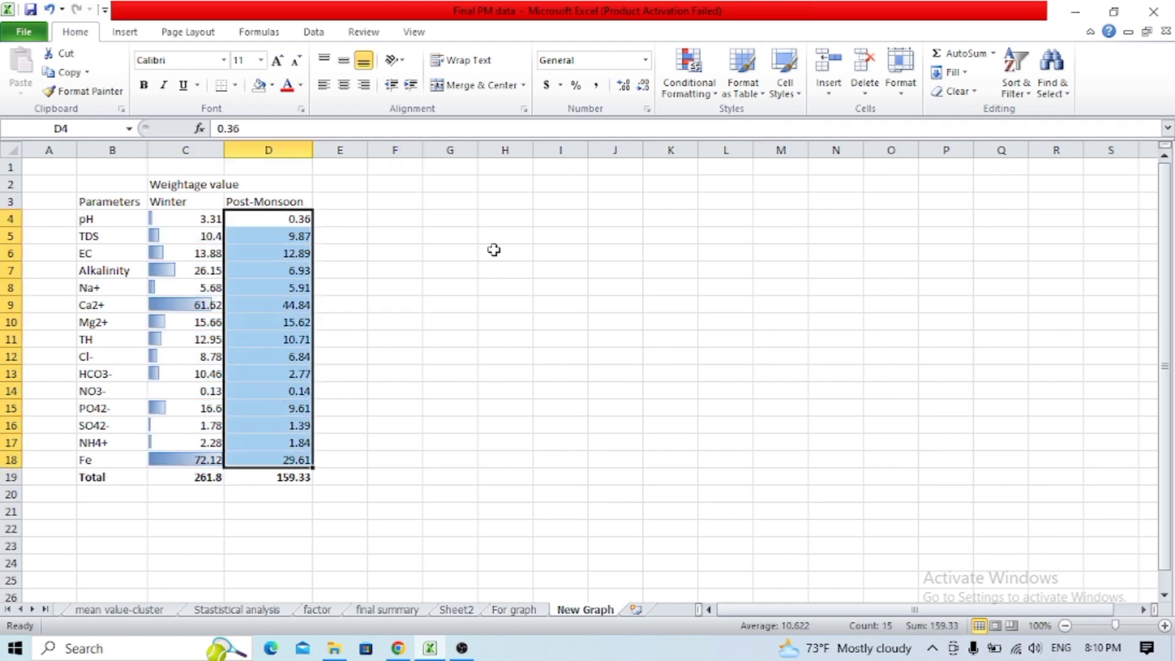
{"action": "left_click", "coordinate": [692, 92]}
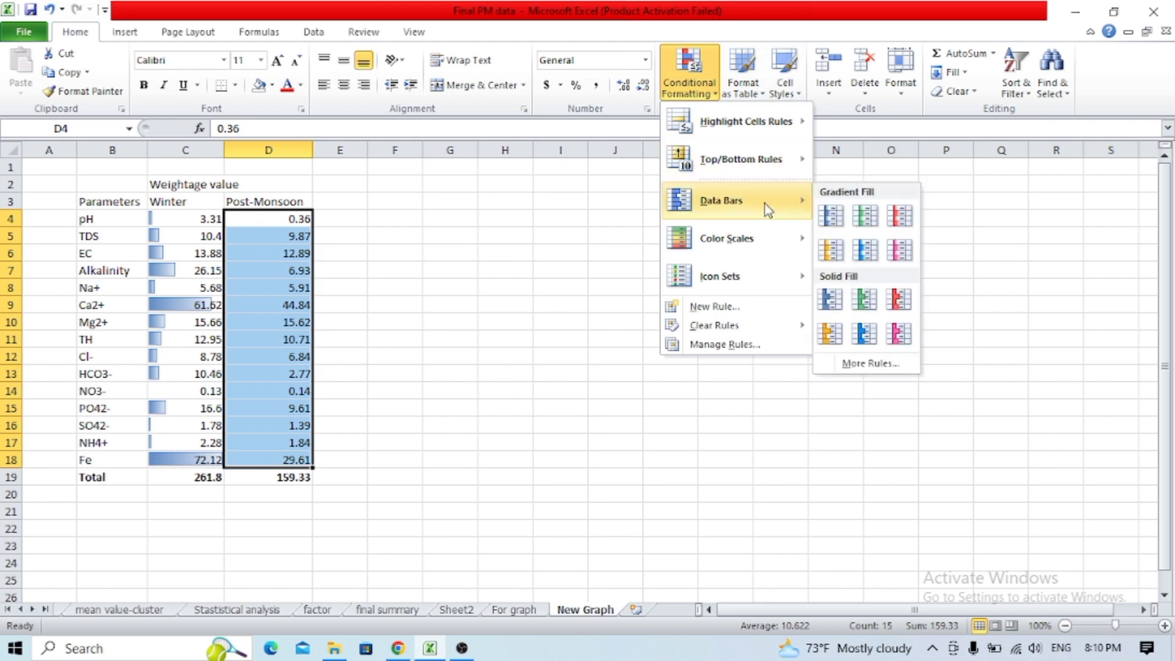
{"action": "left_click", "coordinate": [897, 256]}
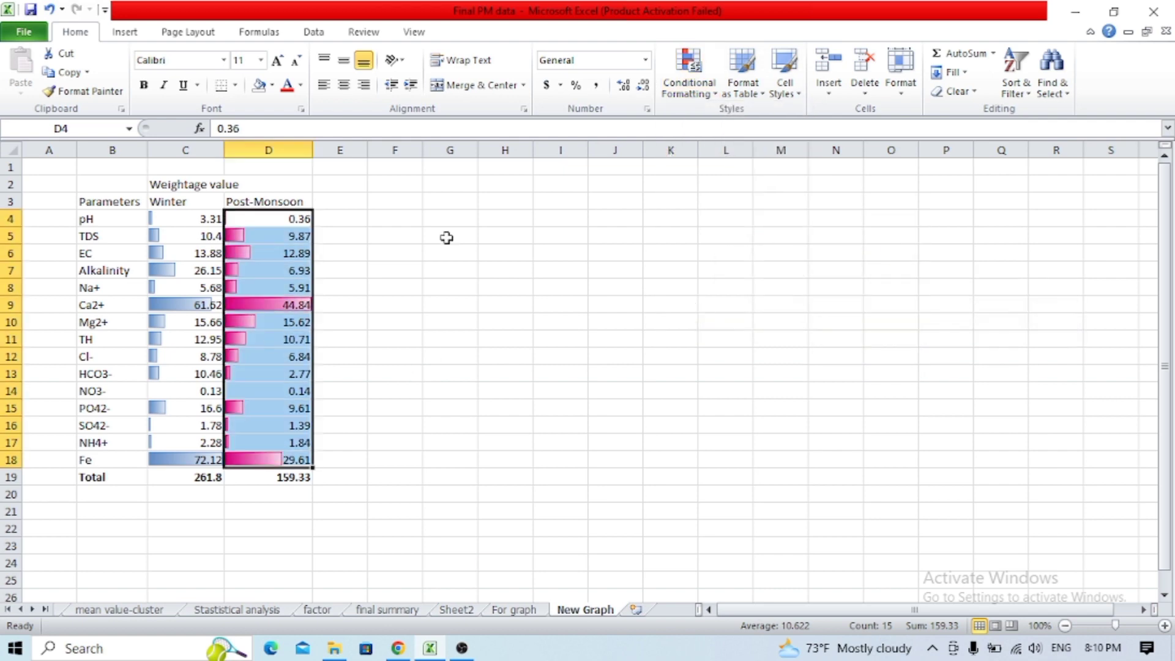
{"action": "left_click", "coordinate": [463, 253]}
{"action": "left_click", "coordinate": [215, 224]}
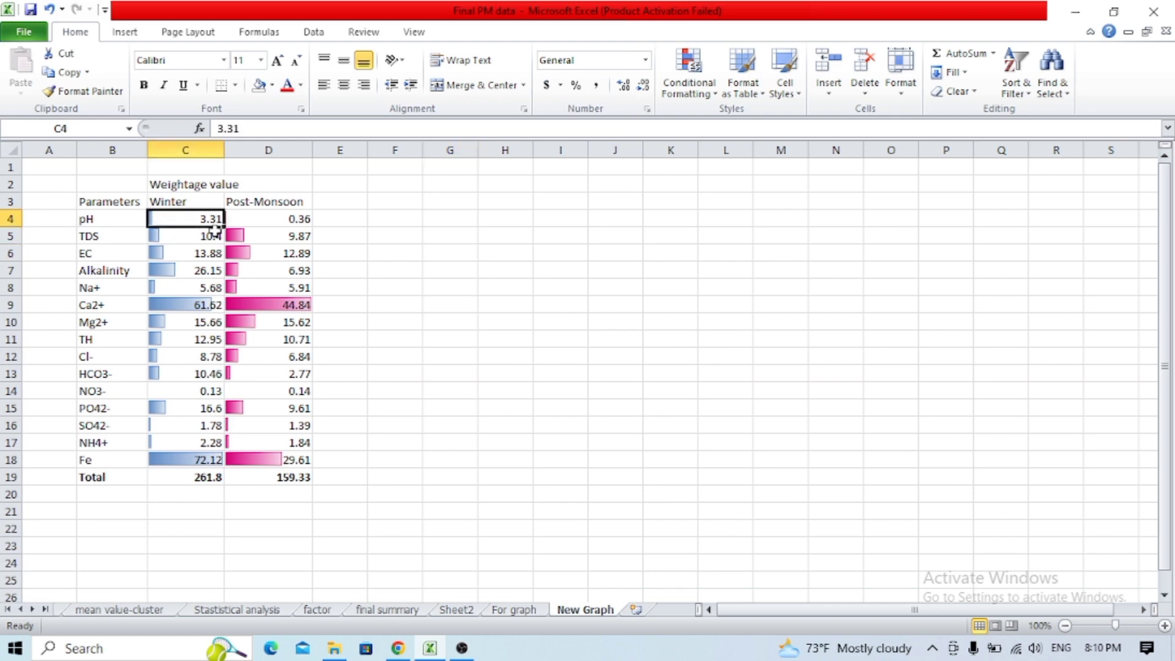
{"action": "left_click_drag", "start_coordinate": [215, 228], "coordinate": [281, 464]}
{"action": "left_click", "coordinate": [371, 418]}
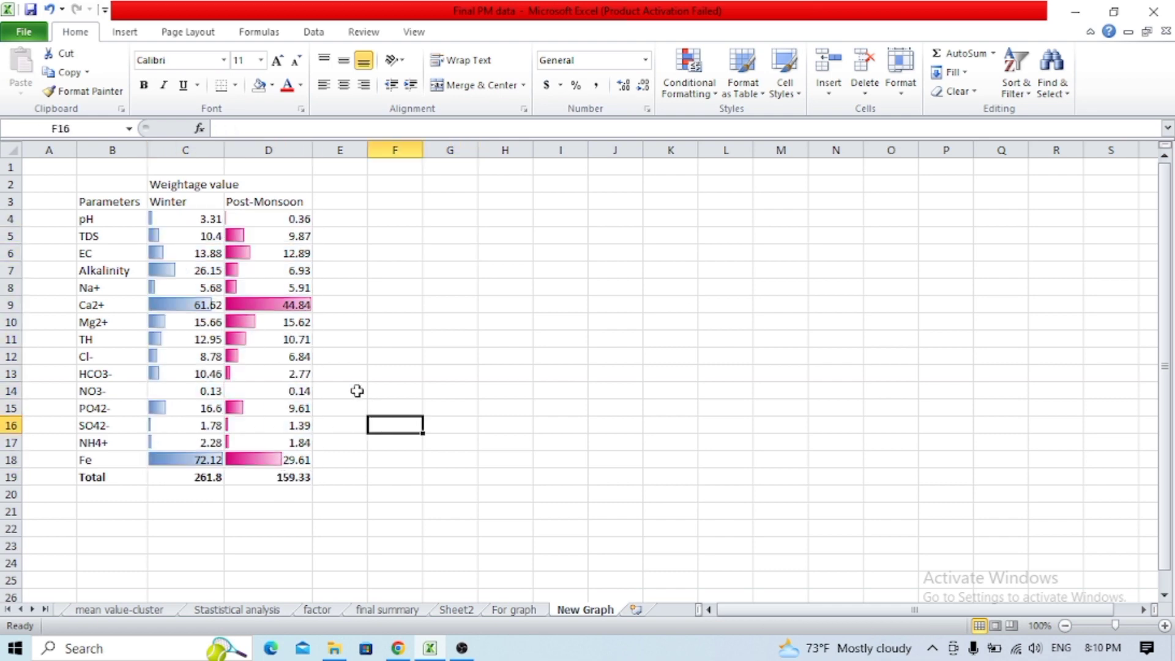
{"action": "left_click", "coordinate": [398, 291]}
Step: Copy the Post-Monsoon values in D4:D18 and paste them as values only starting at F4
{"action": "left_click_drag", "start_coordinate": [303, 221], "coordinate": [296, 460]}
{"action": "key", "text": "ctrl+c"}
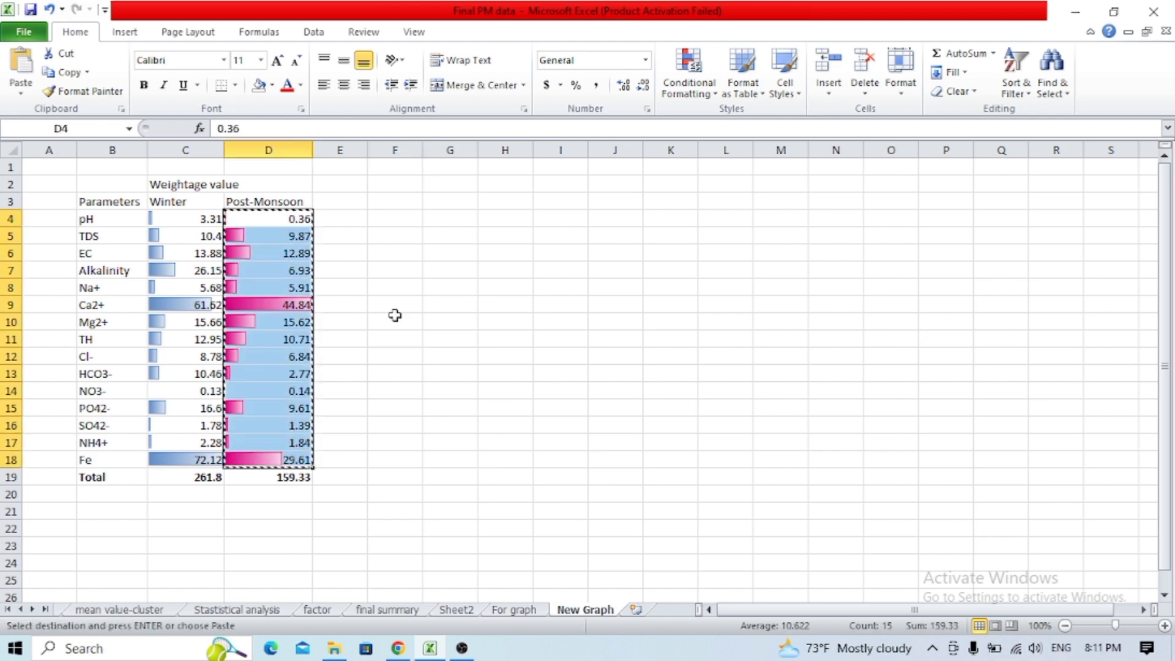
{"action": "left_click", "coordinate": [400, 220]}
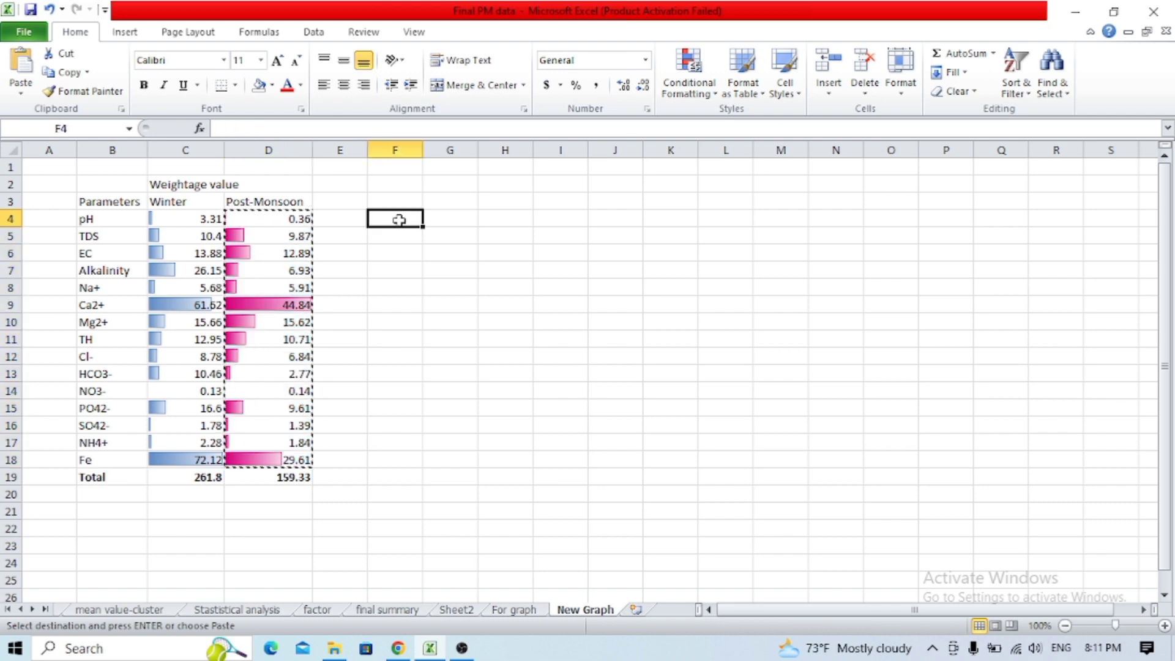
{"action": "right_click", "coordinate": [400, 221]}
{"action": "left_click", "coordinate": [462, 288]}
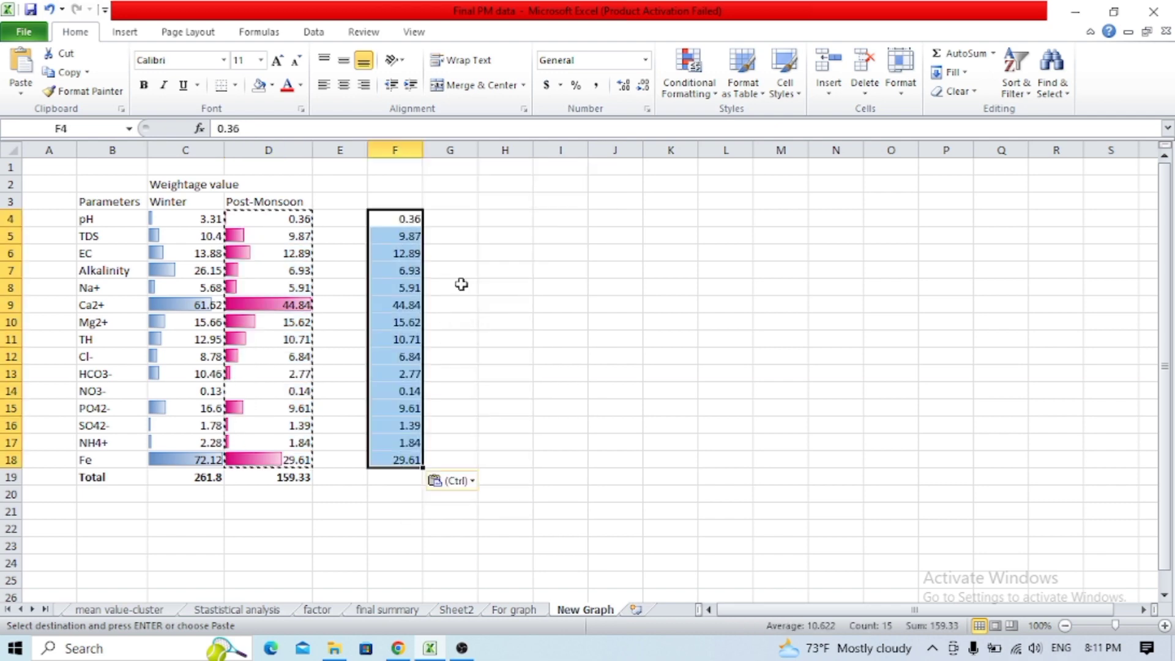
Step: Try to turn the copied Na+ value in F8 into a negative number, and undo the edit
{"action": "left_click", "coordinate": [400, 287]}
{"action": "double_click", "coordinate": [400, 288]}
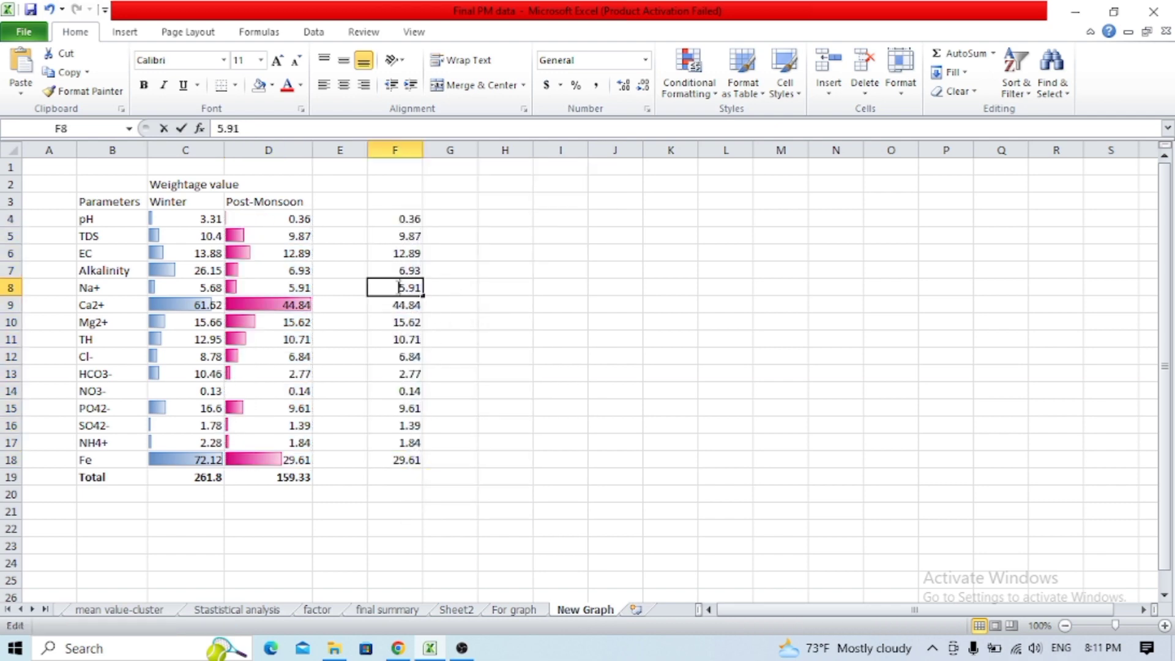
{"action": "type", "text": "-"}
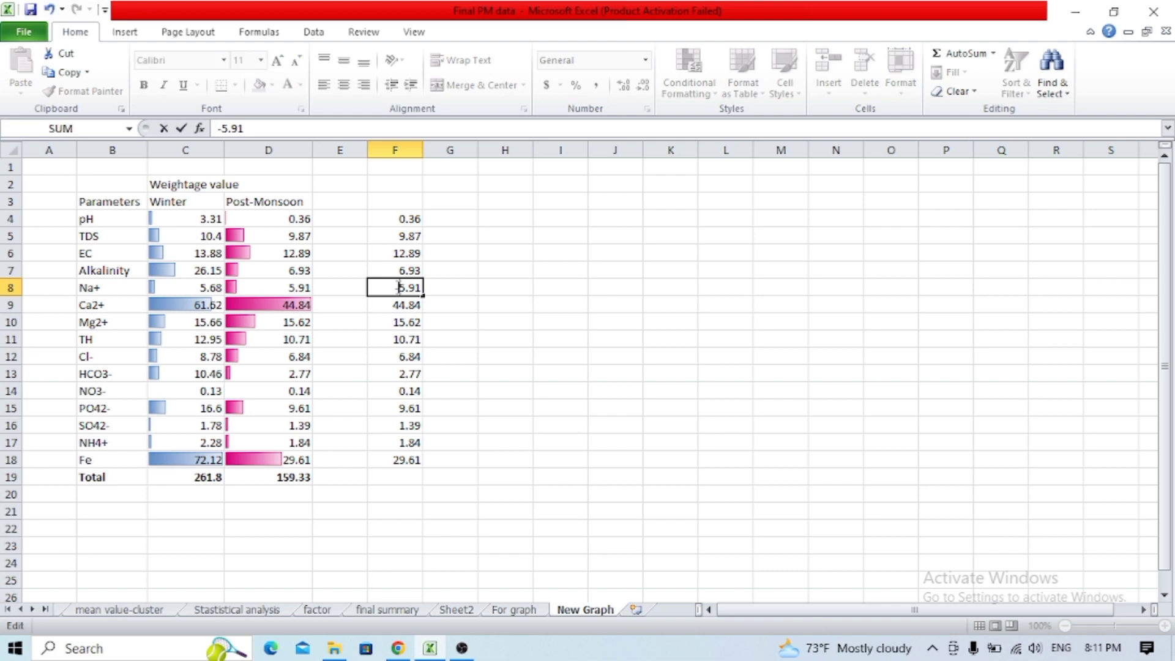
{"action": "left_click", "coordinate": [464, 305]}
{"action": "key", "text": "BackSpace"}
{"action": "key", "text": "Right"}
{"action": "key", "text": "BackSpace"}
{"action": "key", "text": "BackSpace"}
{"action": "key", "text": "Right"}
{"action": "key", "text": "BackSpace"}
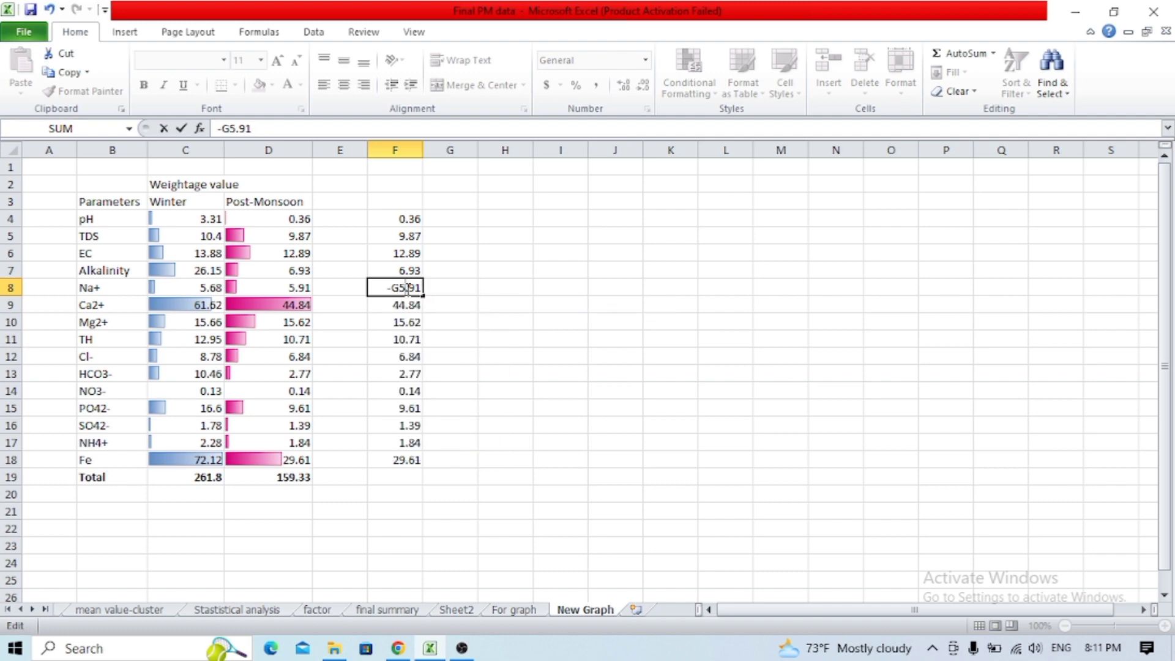
{"action": "left_click", "coordinate": [490, 288]}
{"action": "double_click", "coordinate": [410, 286]}
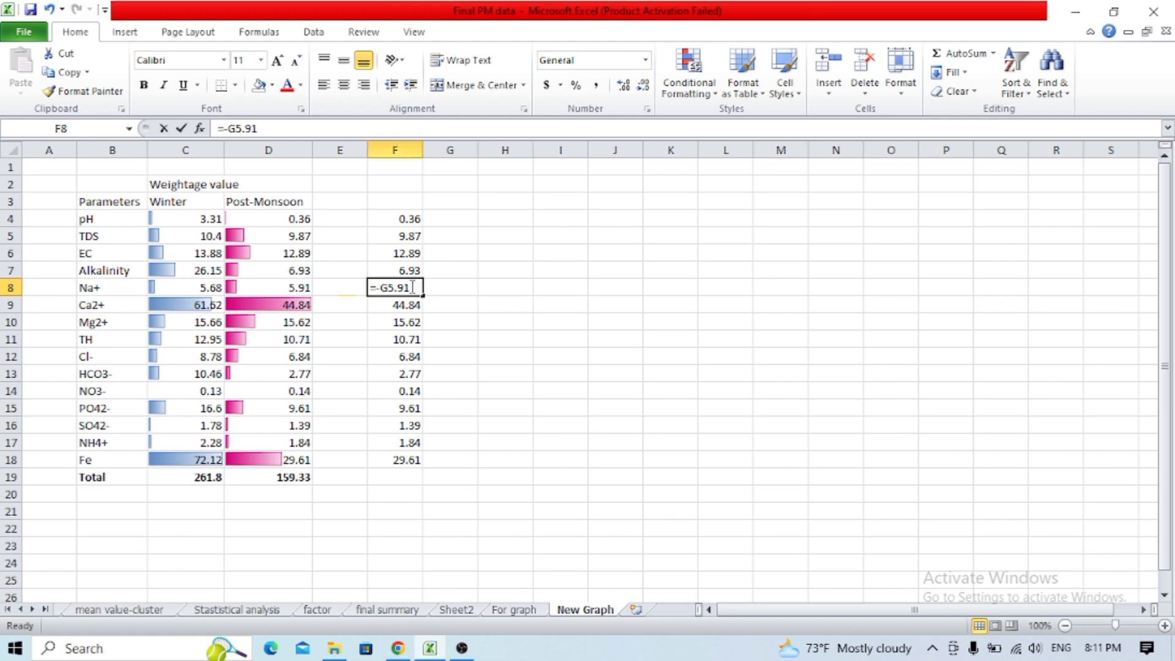
{"action": "left_click", "coordinate": [500, 271]}
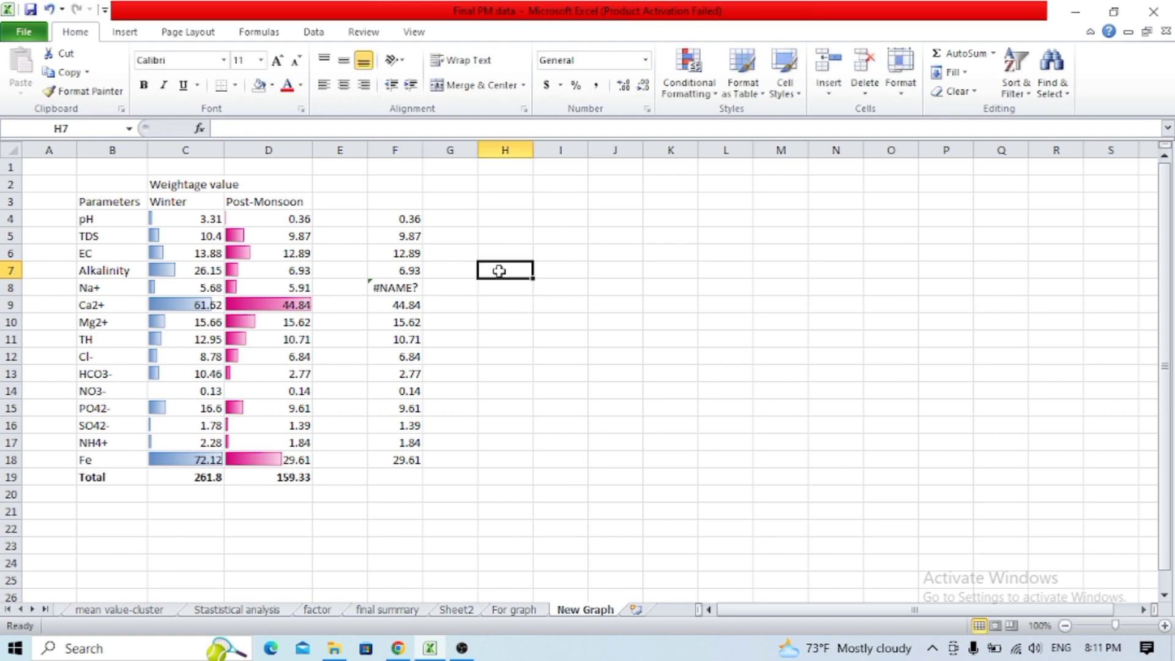
{"action": "left_click", "coordinate": [407, 286]}
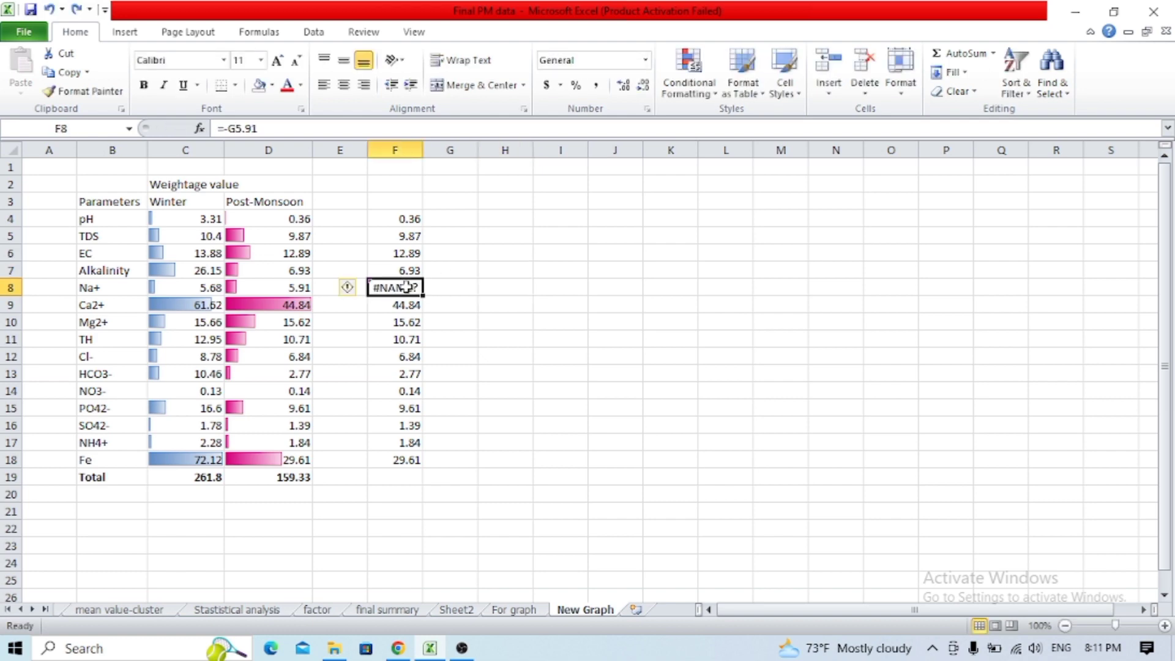
{"action": "key", "text": "ctrl+z"}
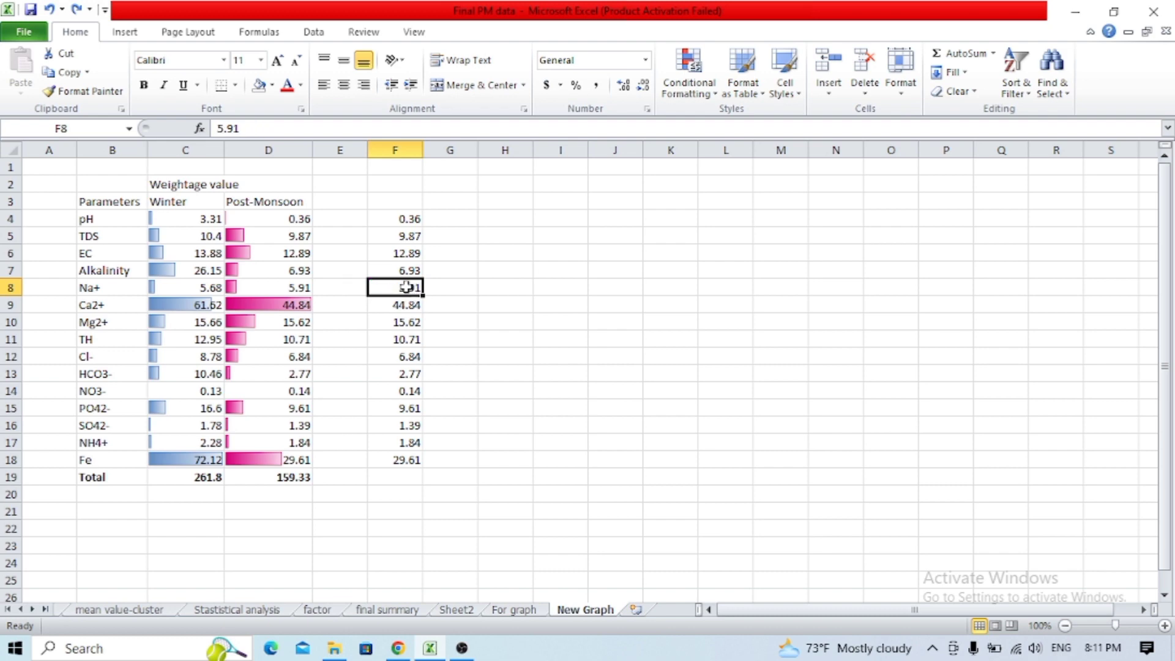
Step: Change the copied Na+ value in F8 to -5.91
{"action": "double_click", "coordinate": [408, 286]}
{"action": "key", "text": "BackSpace"}
{"action": "type", "text": "-"}
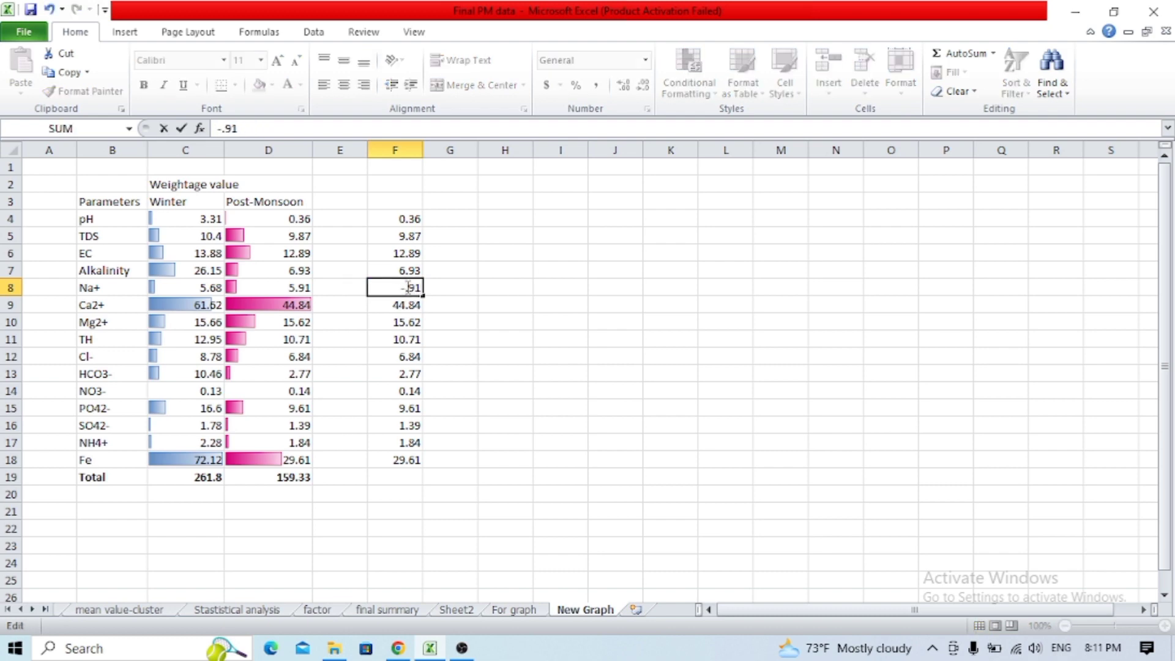
{"action": "type", "text": "5"}
{"action": "left_click", "coordinate": [418, 307]}
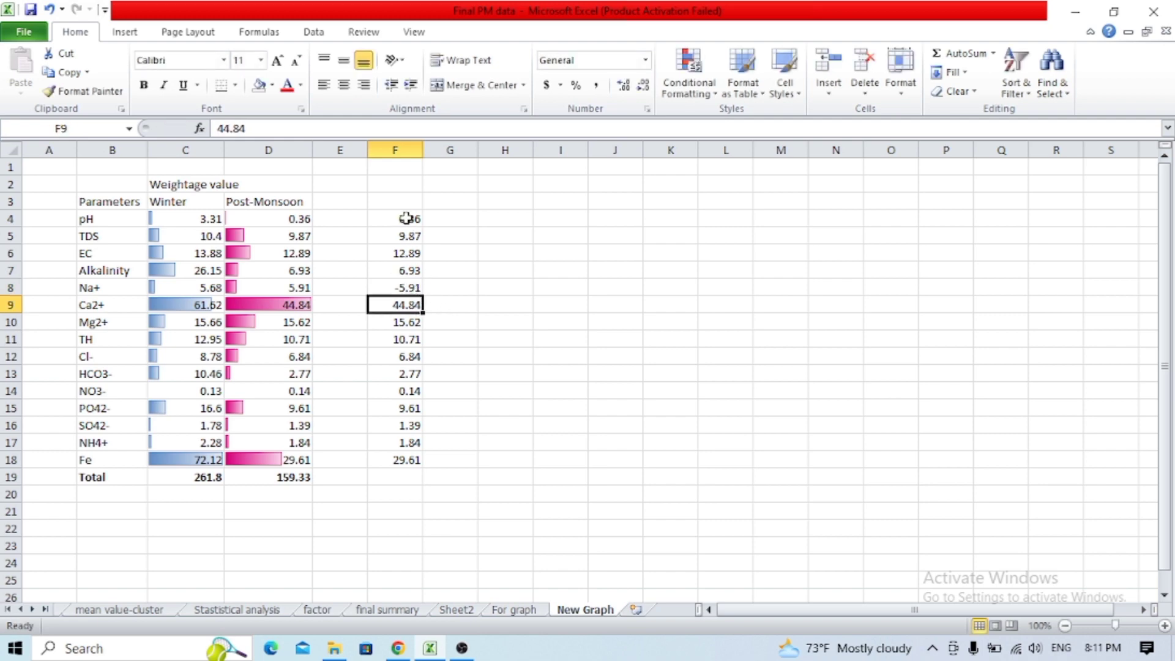
Step: Apply orange gradient-fill data bars to the copied values in F4:F18 and select the negative value in F8
{"action": "left_click_drag", "start_coordinate": [404, 218], "coordinate": [407, 463]}
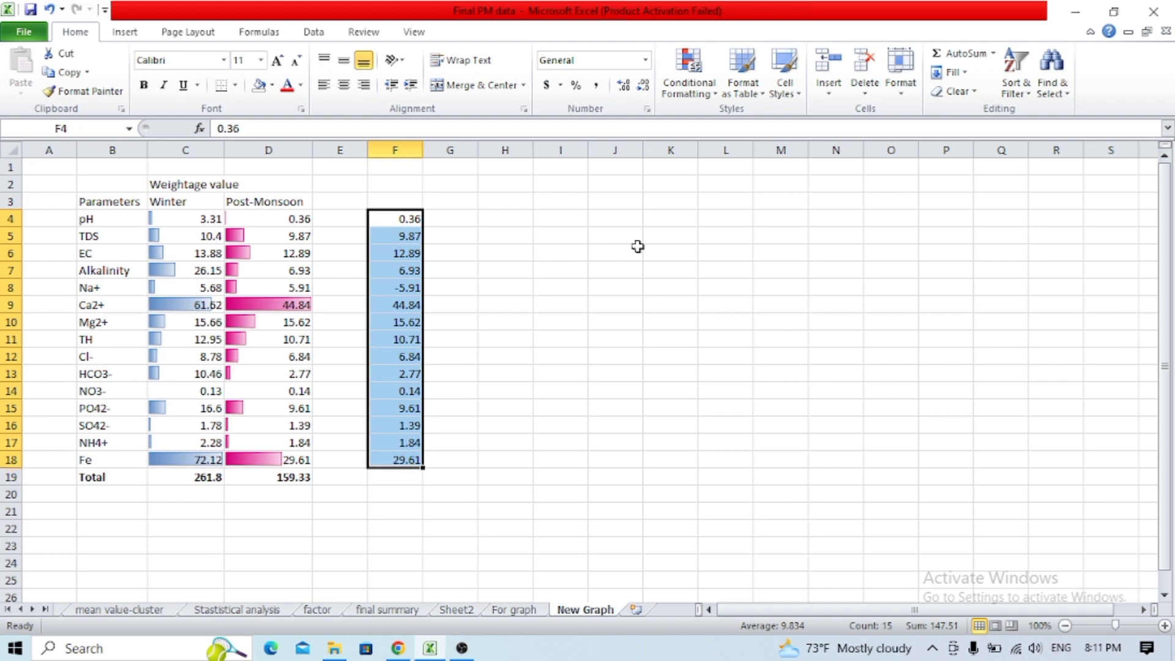
{"action": "left_click", "coordinate": [715, 93]}
{"action": "mouse_move", "coordinate": [741, 199]}
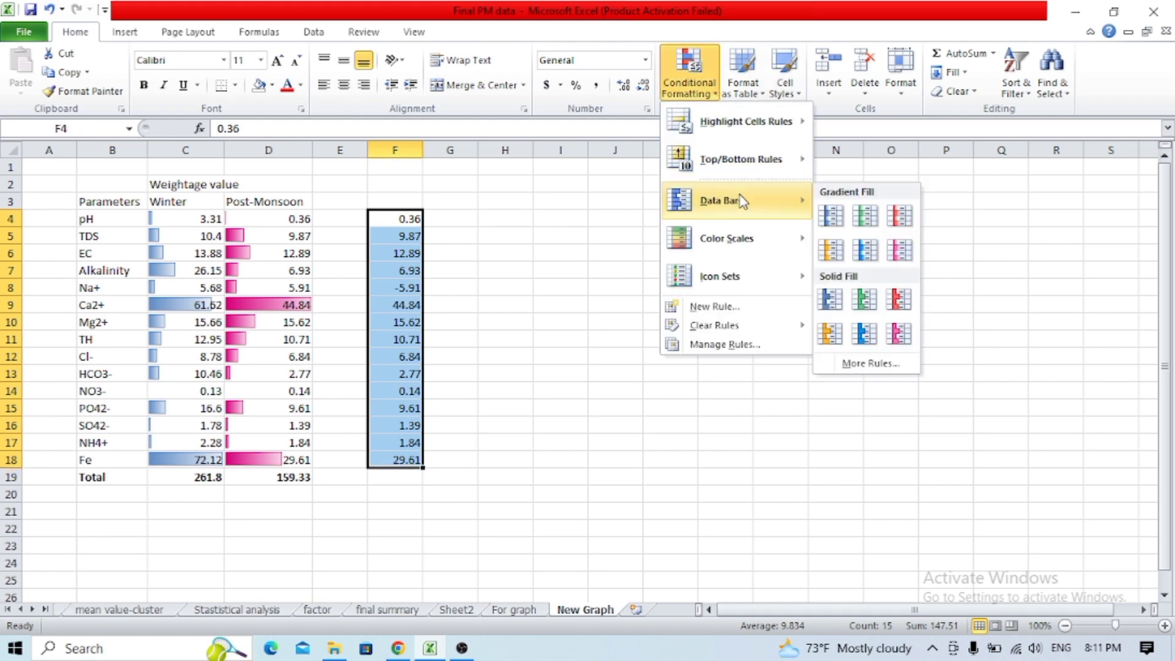
{"action": "left_click", "coordinate": [834, 251]}
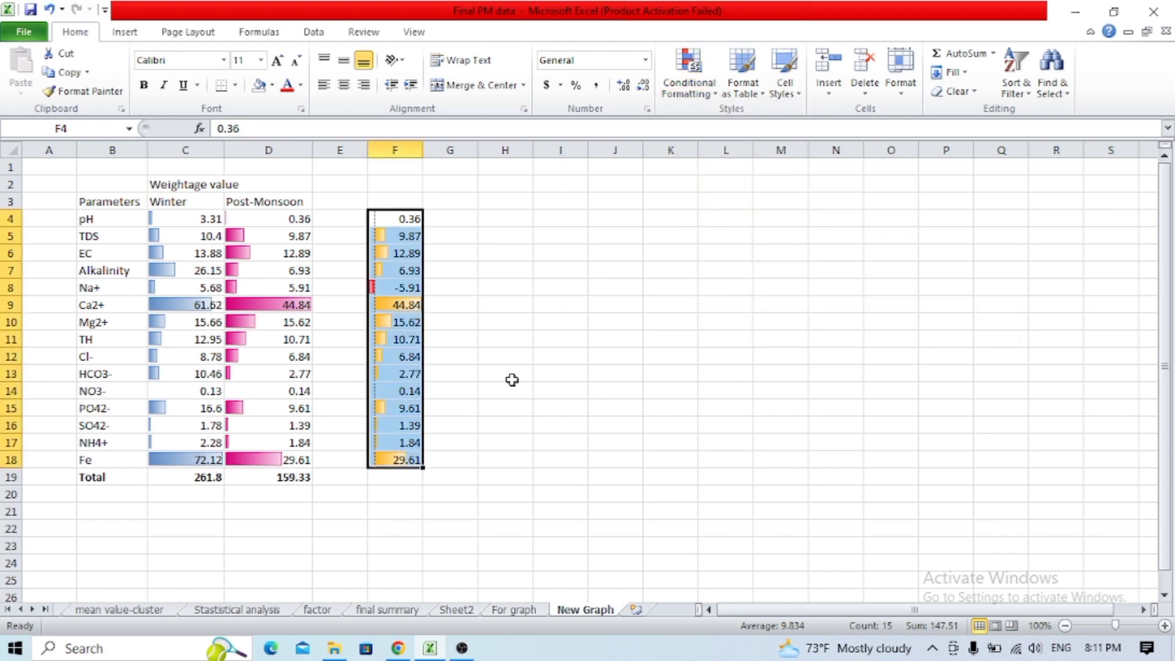
{"action": "left_click", "coordinate": [506, 304]}
{"action": "left_click", "coordinate": [410, 290]}
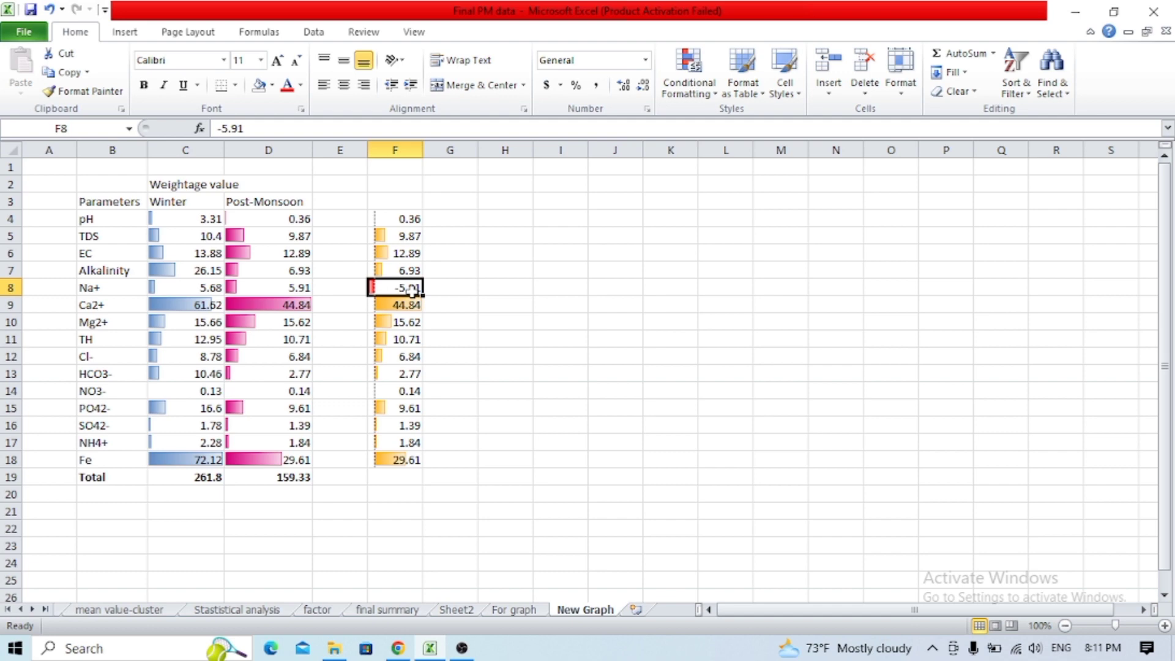
{"action": "left_click", "coordinate": [454, 291]}
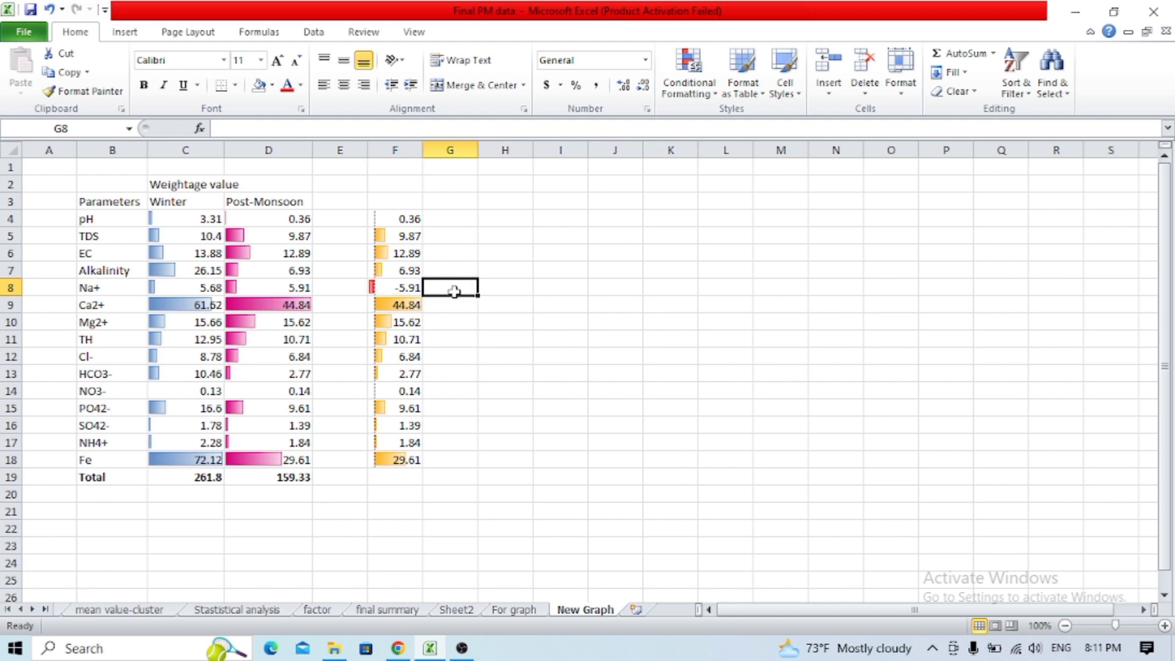
{"action": "left_click_drag", "start_coordinate": [399, 219], "coordinate": [401, 460]}
{"action": "left_click", "coordinate": [460, 447]}
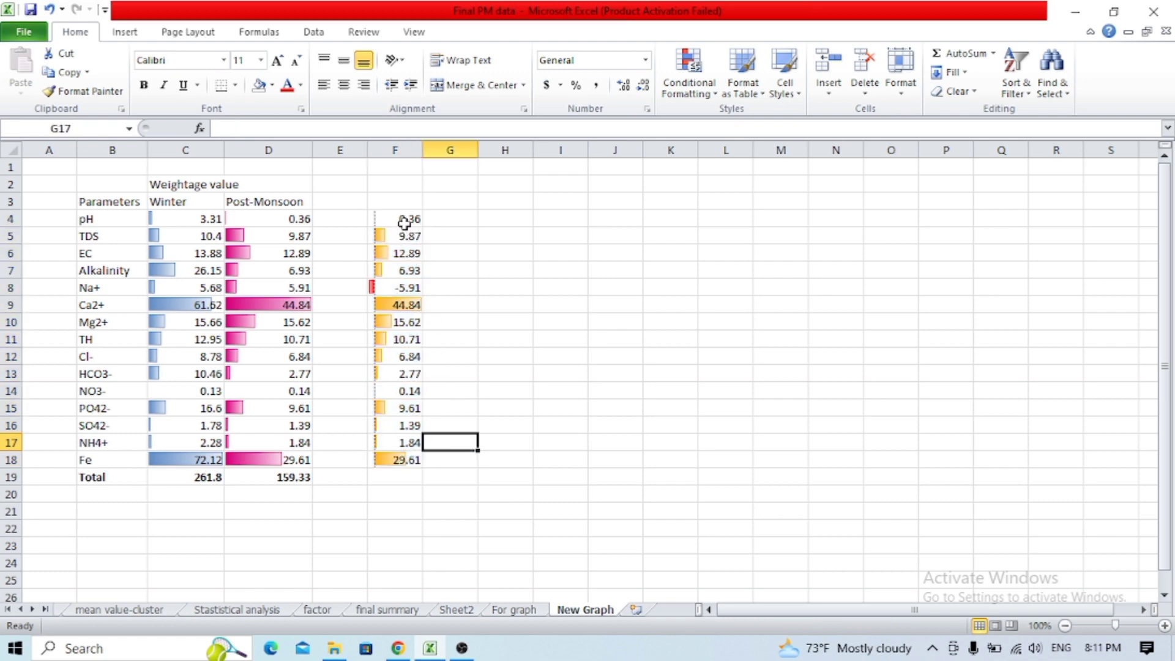
{"action": "left_click_drag", "start_coordinate": [405, 223], "coordinate": [407, 460]}
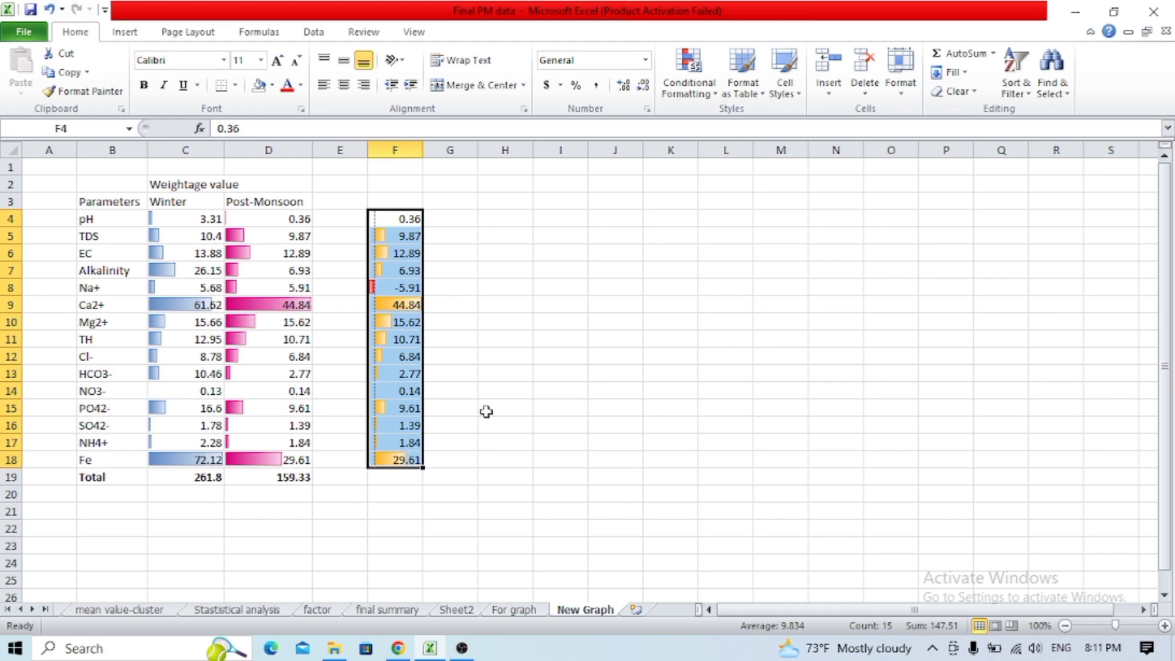
{"action": "left_click", "coordinate": [404, 222]}
{"action": "left_click", "coordinate": [510, 280]}
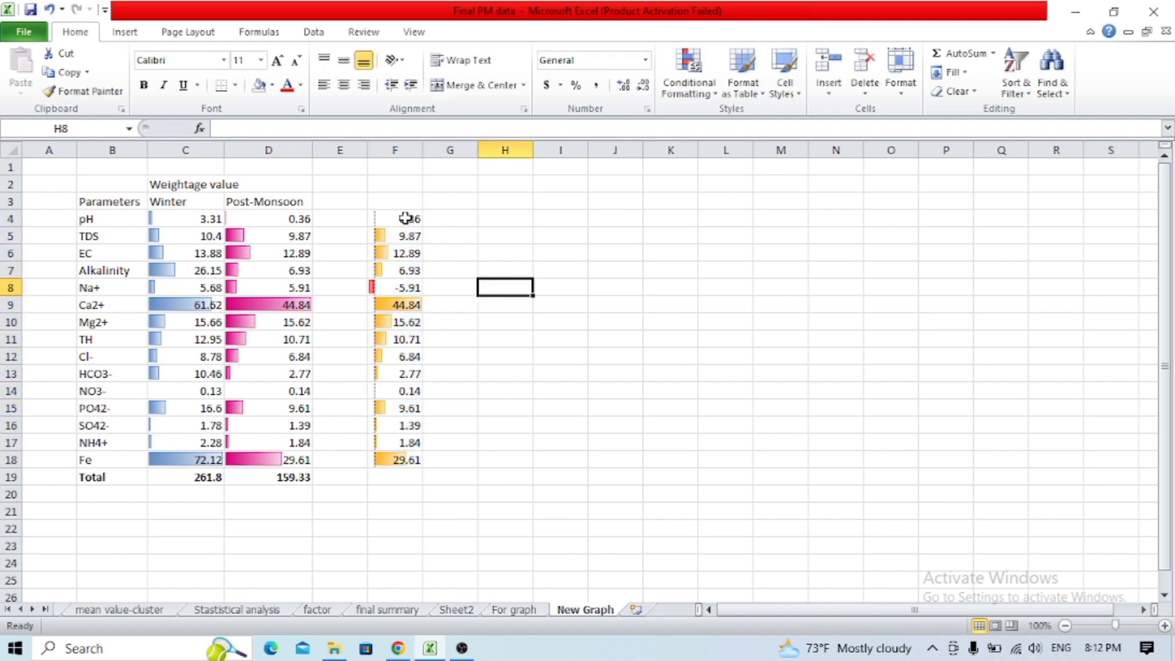
Step: Start a custom data bar rule for the copied values in F4:F18 and examine the available format styles
{"action": "left_click_drag", "start_coordinate": [406, 218], "coordinate": [394, 456]}
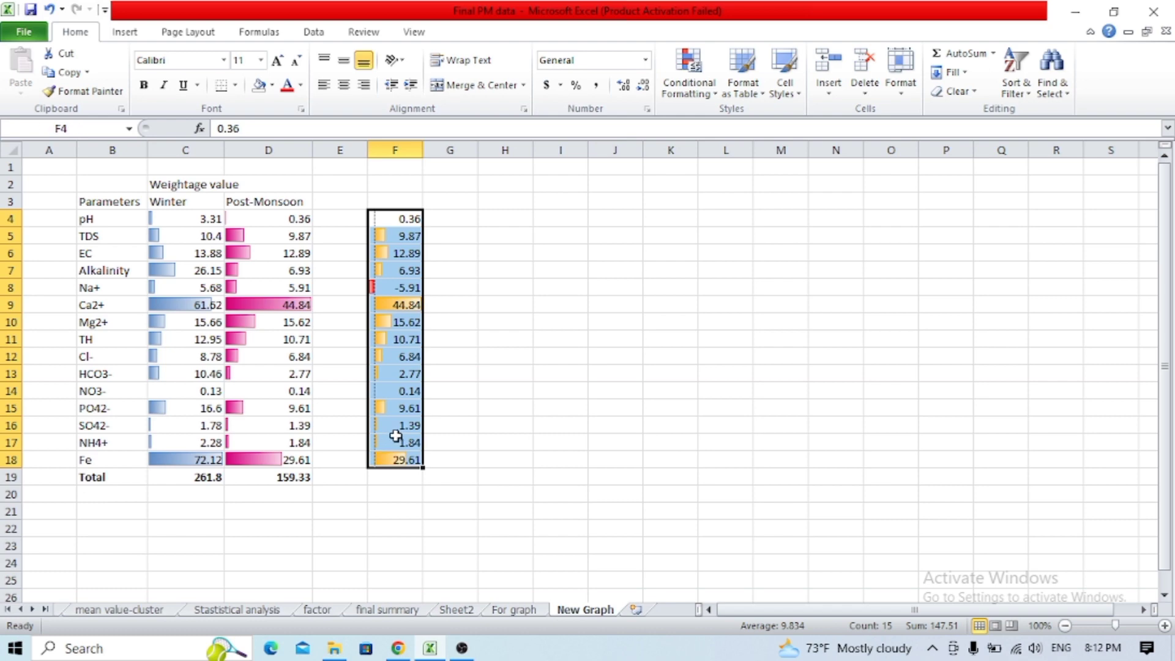
{"action": "right_click", "coordinate": [397, 438]}
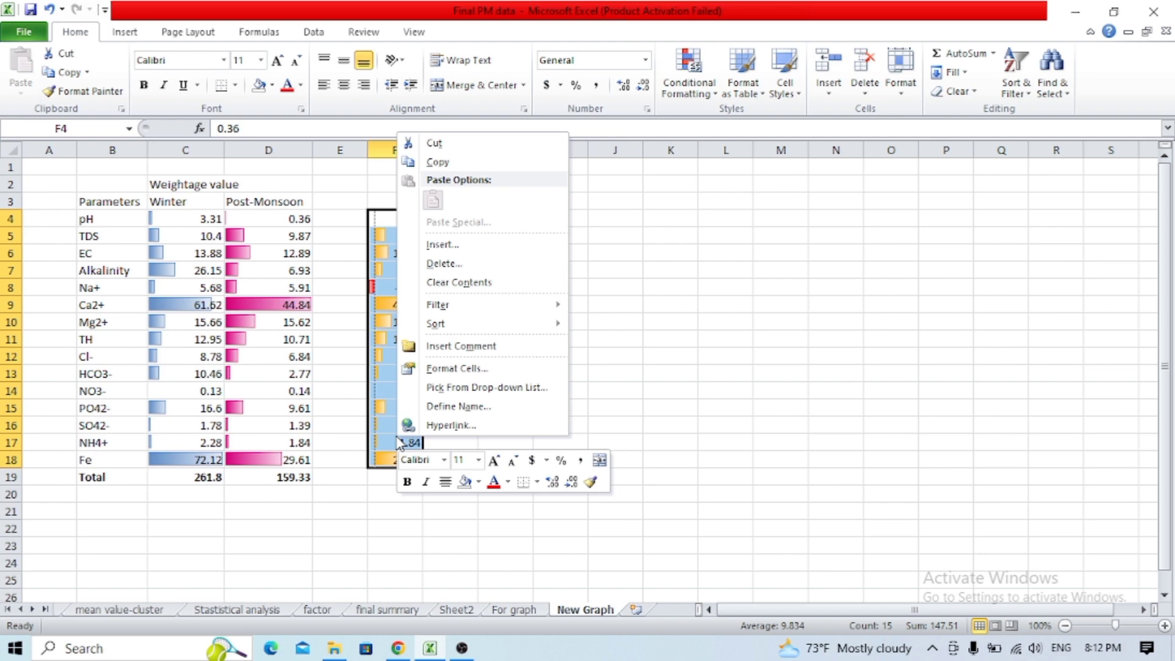
{"action": "left_click", "coordinate": [714, 92]}
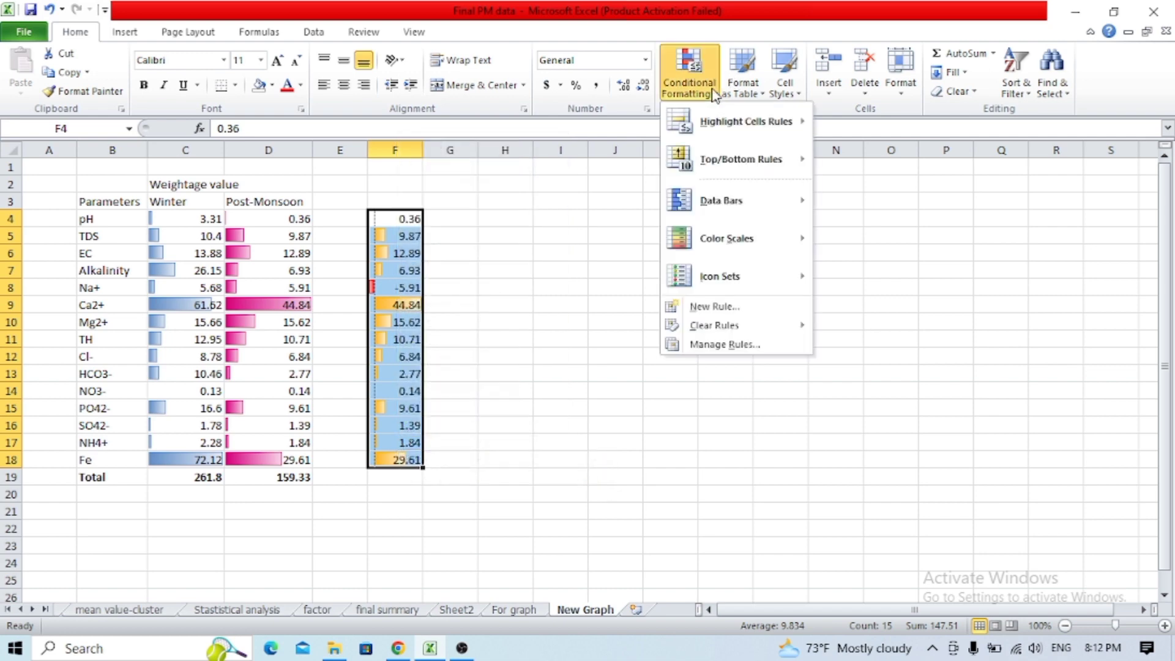
{"action": "mouse_move", "coordinate": [790, 212]}
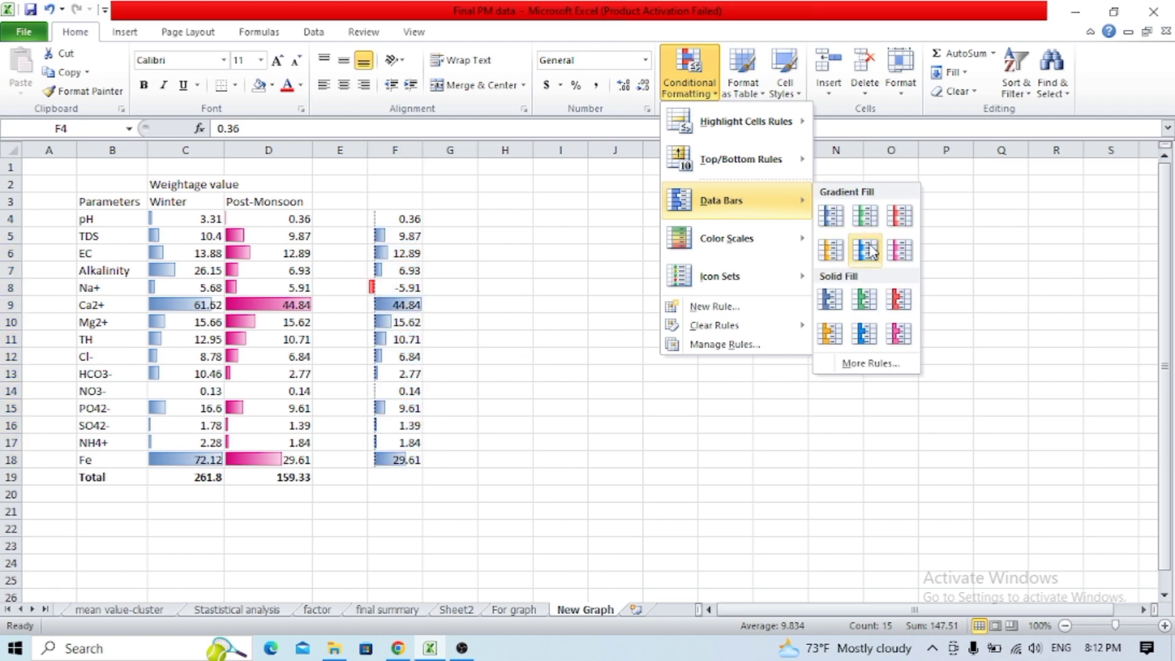
{"action": "left_click", "coordinate": [872, 365]}
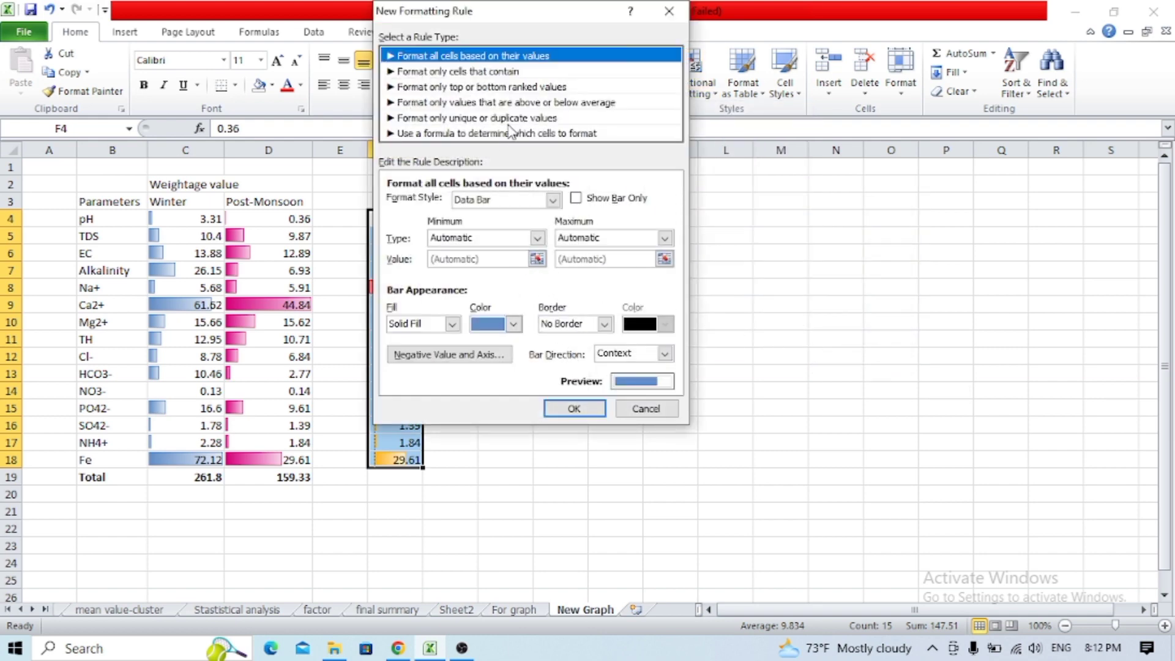
{"action": "left_click", "coordinate": [553, 202]}
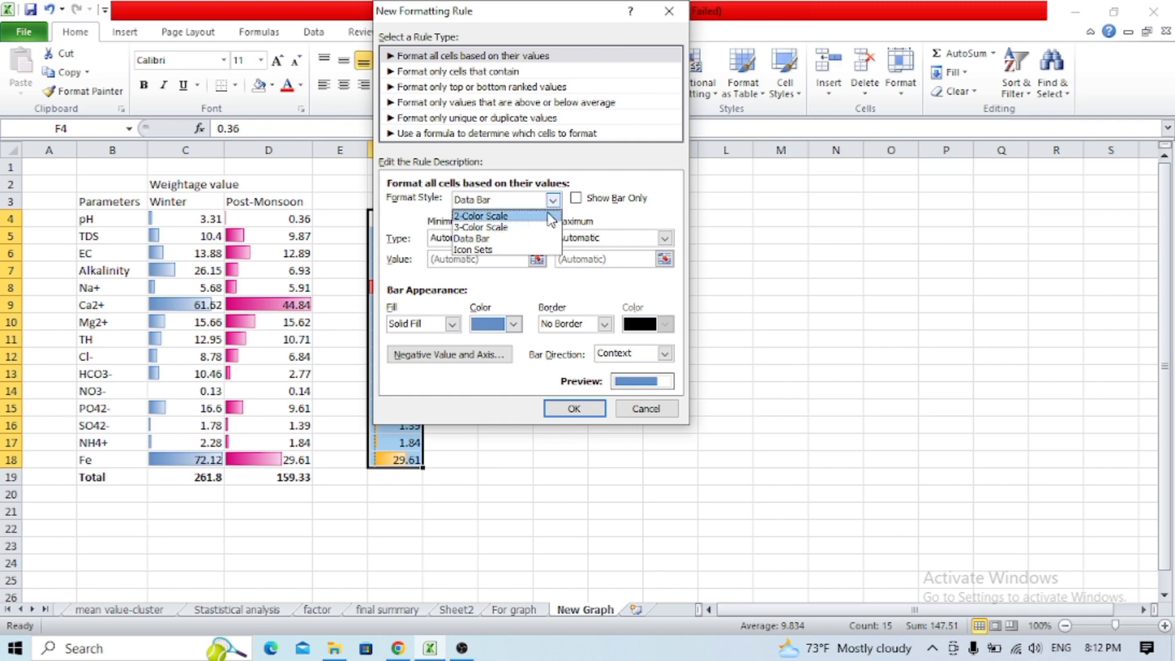
{"action": "left_click", "coordinate": [553, 202]}
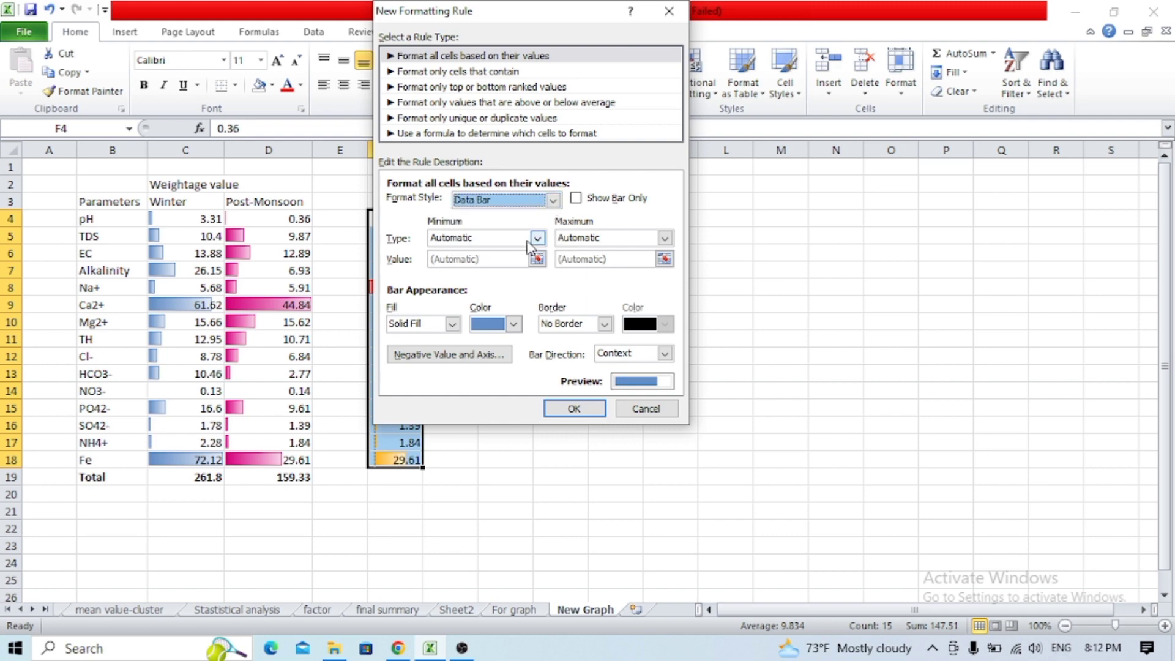
Step: Look through the other rule types, and apply solid blue borderless data bars to F4:F18 with all cells formatted based on their values
{"action": "left_click", "coordinate": [442, 71]}
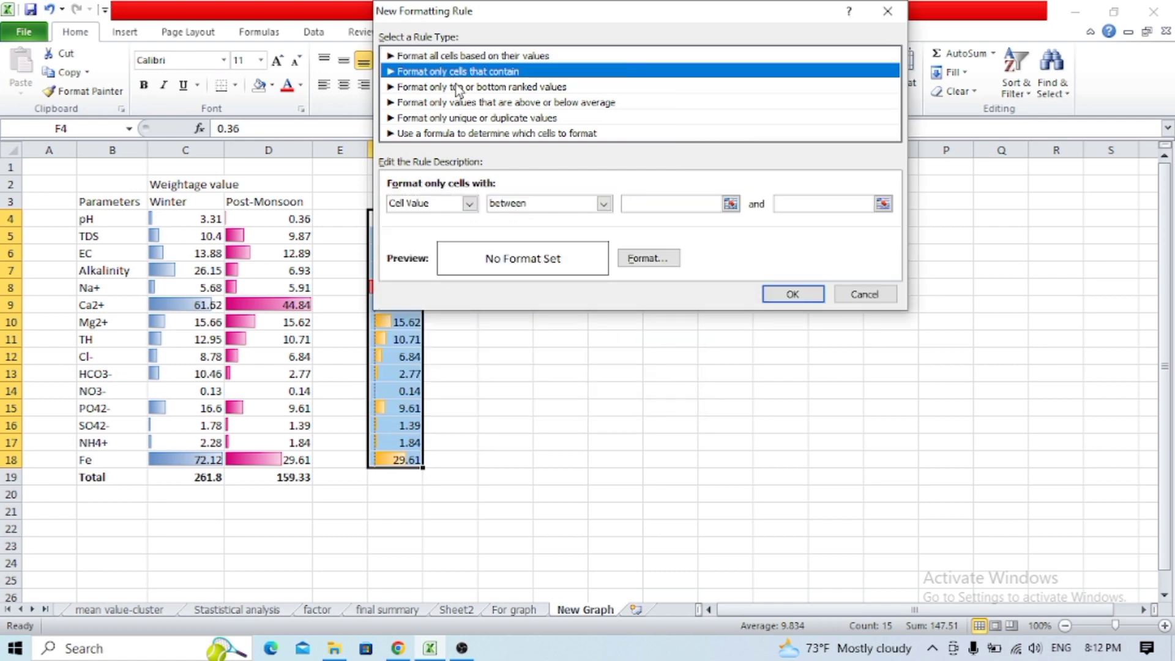
{"action": "left_click", "coordinate": [459, 87]}
{"action": "left_click", "coordinate": [472, 104]}
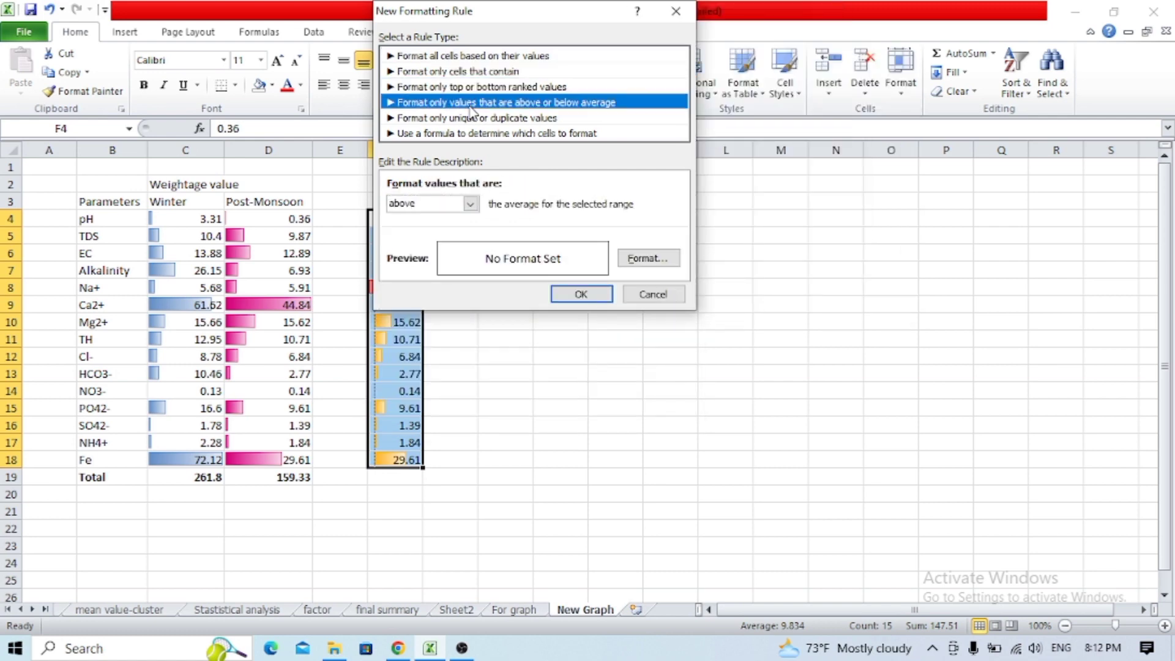
{"action": "left_click", "coordinate": [474, 121]}
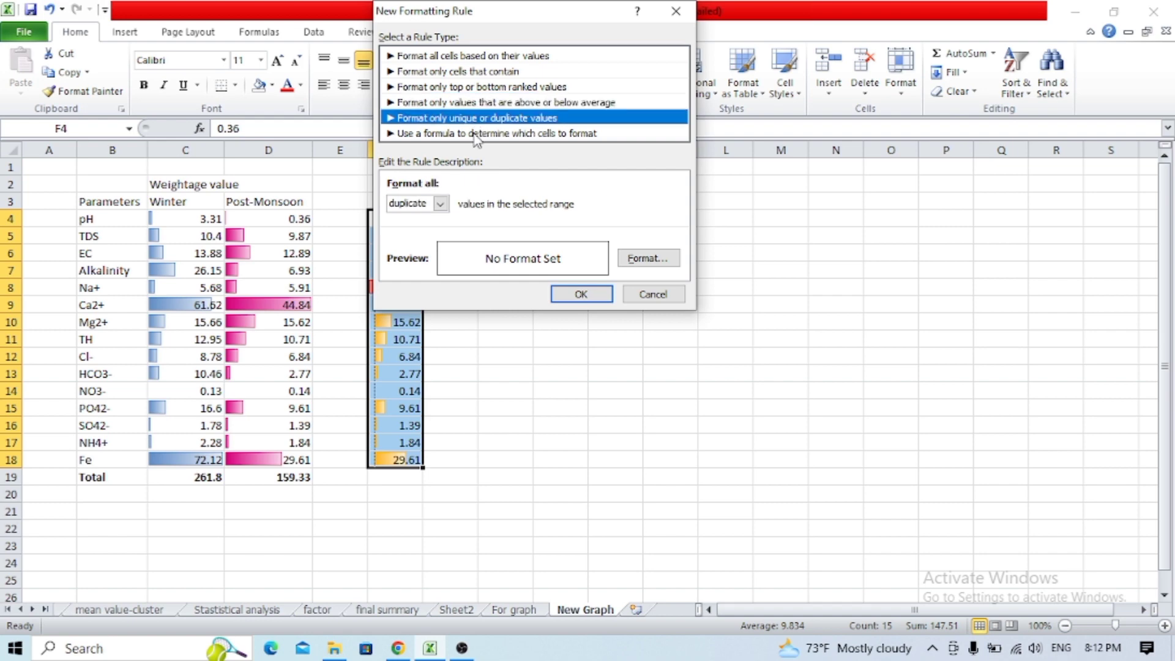
{"action": "left_click", "coordinate": [478, 134]}
{"action": "left_click", "coordinate": [463, 56]}
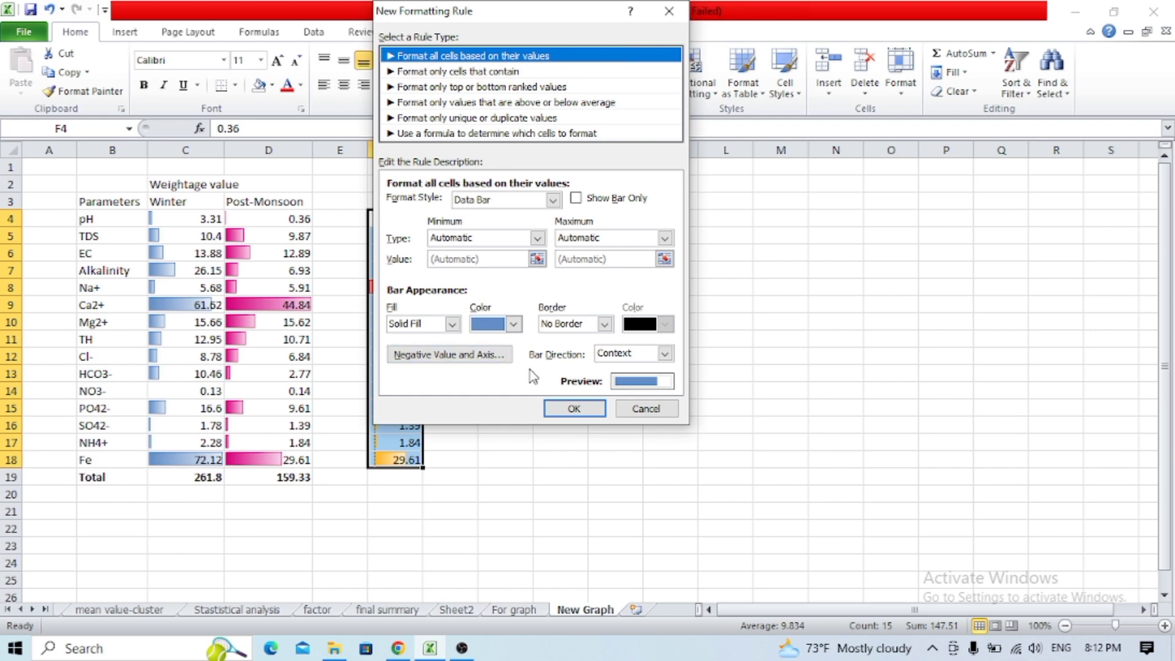
{"action": "left_click", "coordinate": [562, 408]}
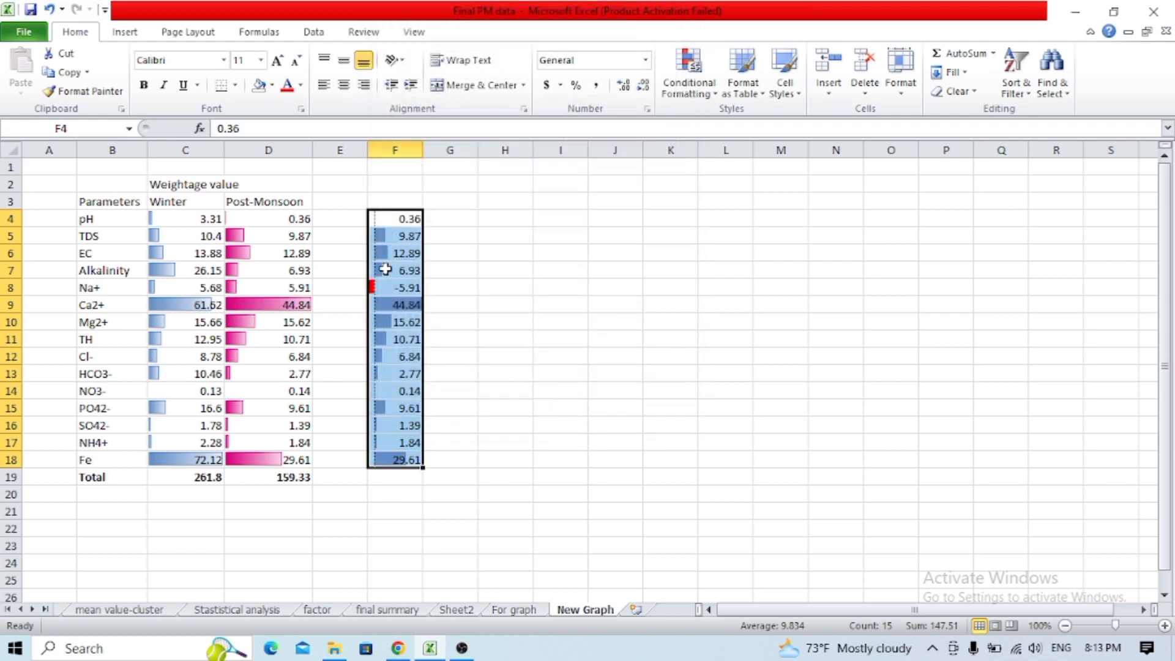
Step: Open the existing data bar rule of the Post-Monsoon values in D4:D18 for editing
{"action": "left_click_drag", "start_coordinate": [253, 217], "coordinate": [248, 456]}
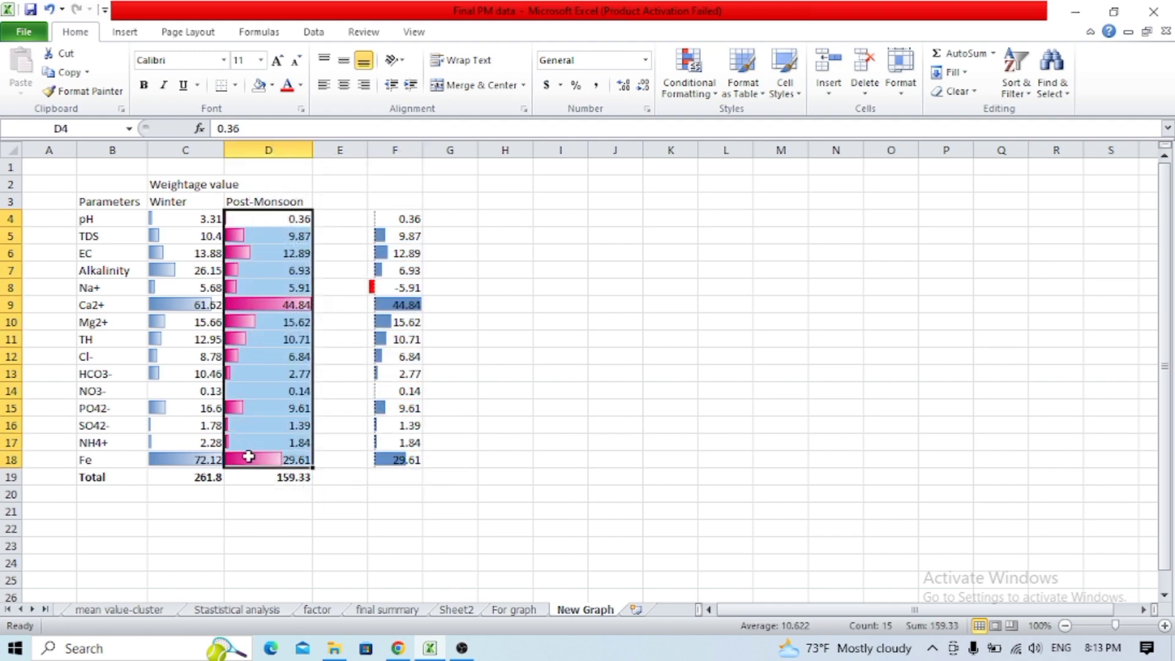
{"action": "right_click", "coordinate": [249, 458]}
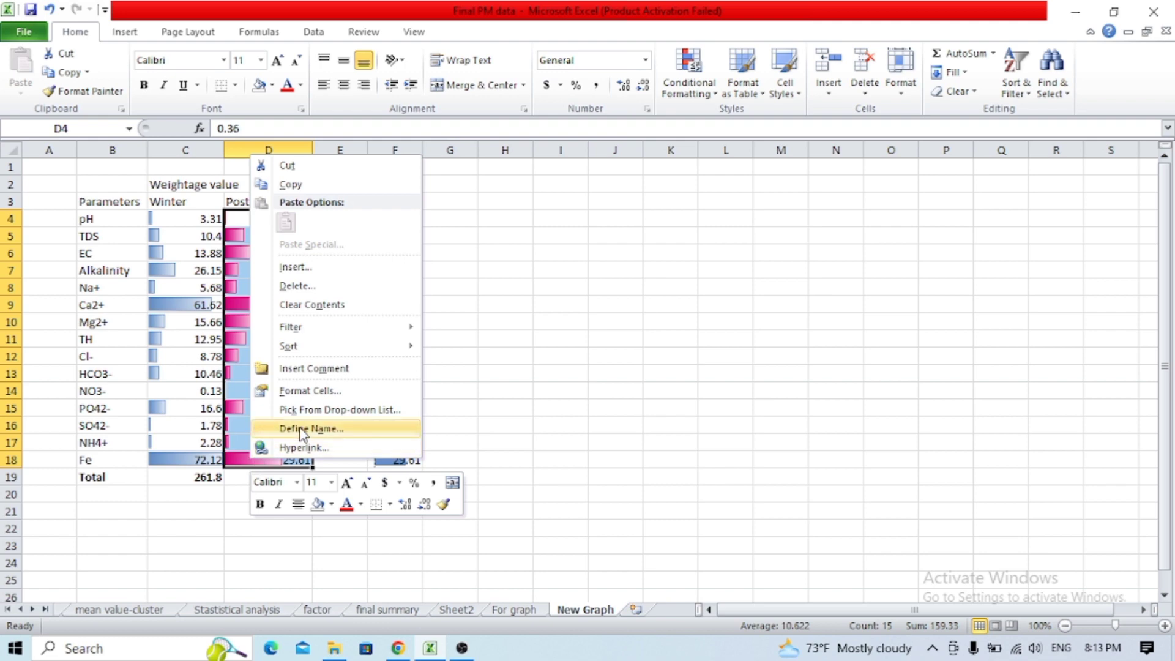
{"action": "left_click", "coordinate": [691, 92]}
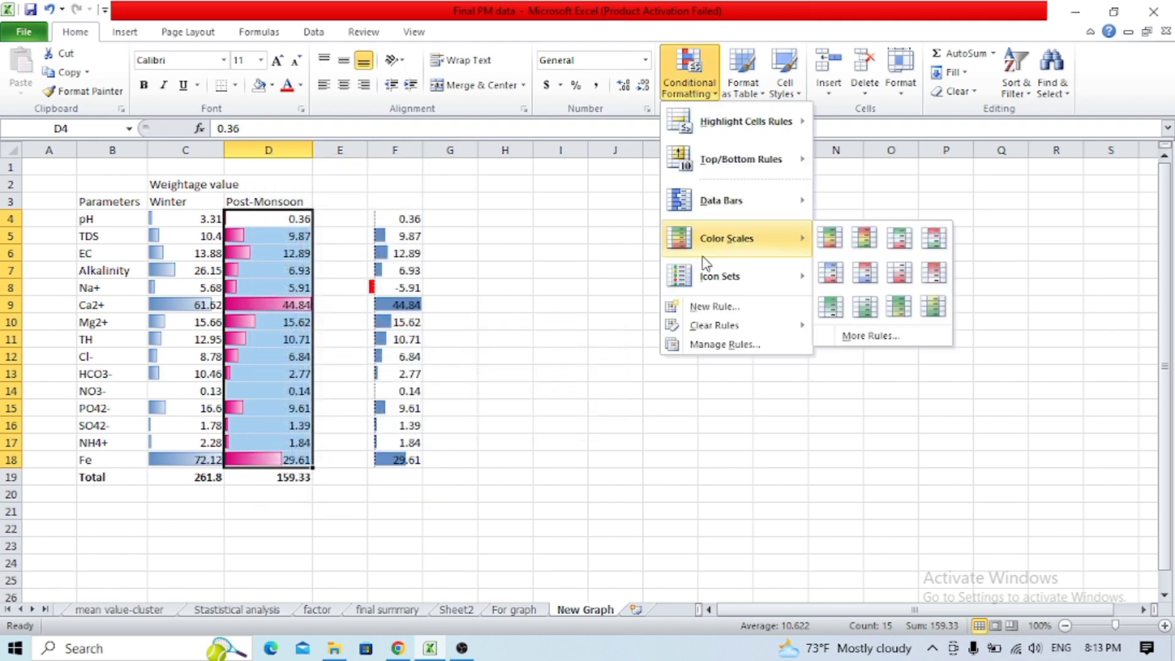
{"action": "left_click", "coordinate": [728, 344]}
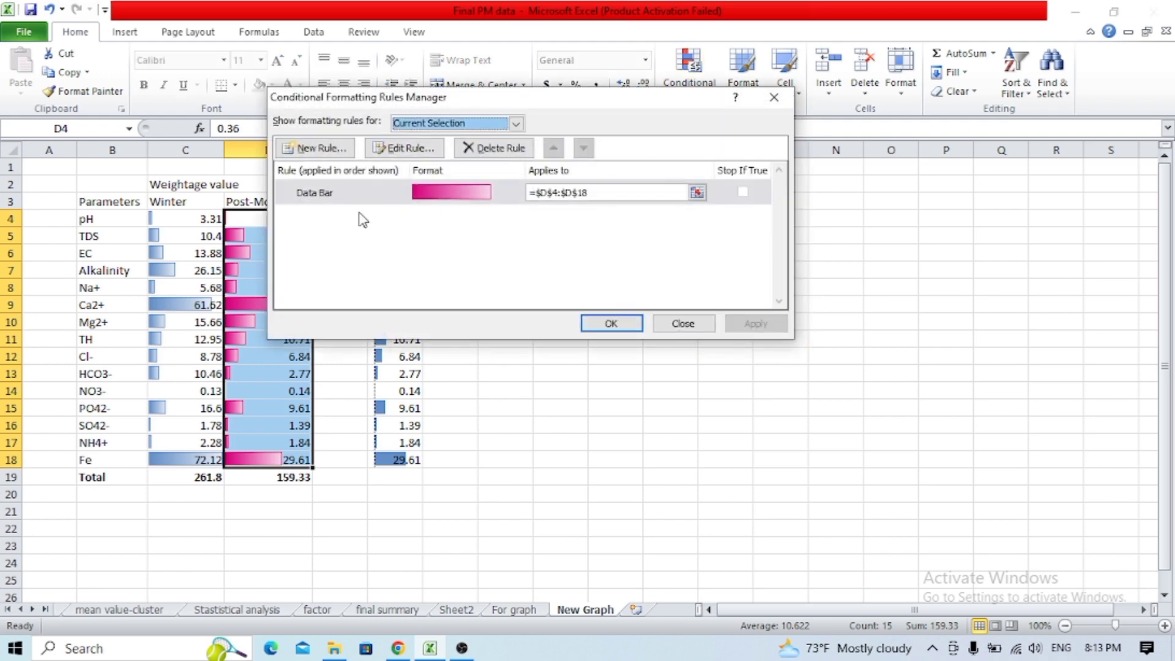
{"action": "left_click", "coordinate": [430, 148]}
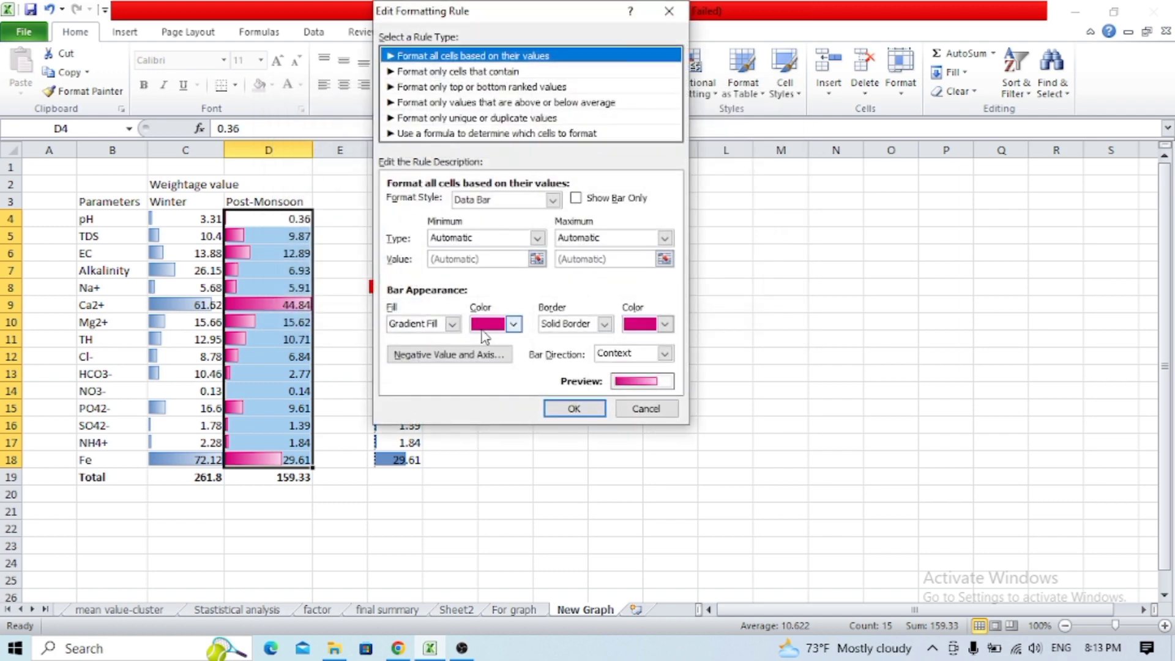
Step: Examine the bar color, border, border color and fill choices of the Post-Monsoon data bar rule
{"action": "left_click", "coordinate": [513, 325]}
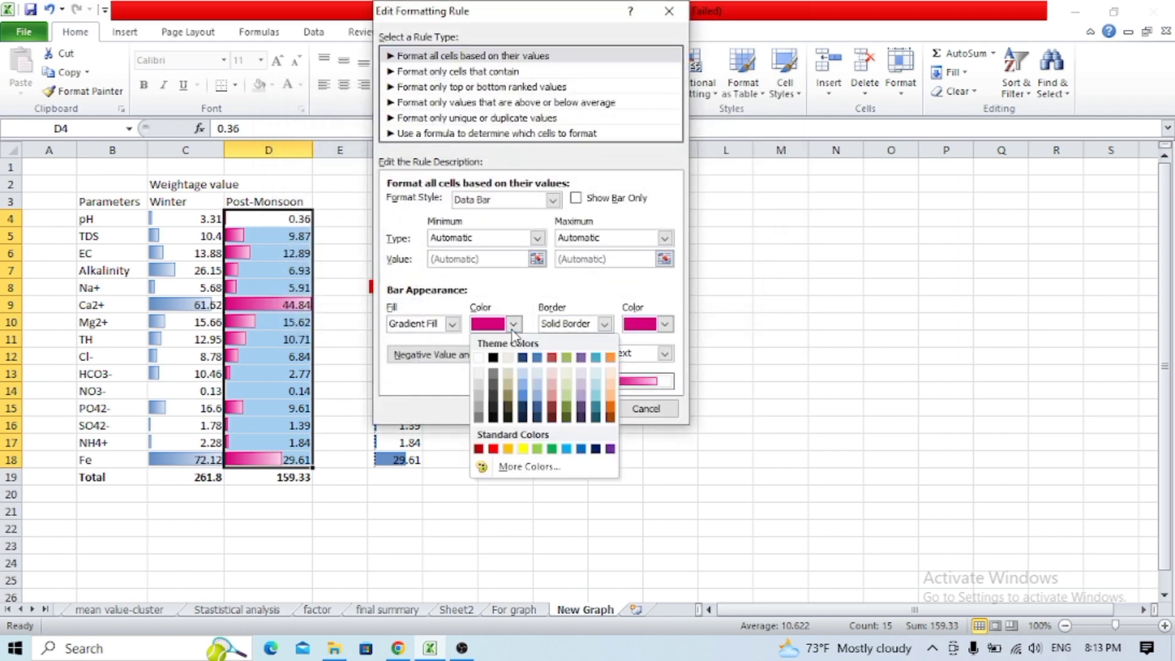
{"action": "left_click", "coordinate": [513, 328]}
{"action": "left_click", "coordinate": [605, 328]}
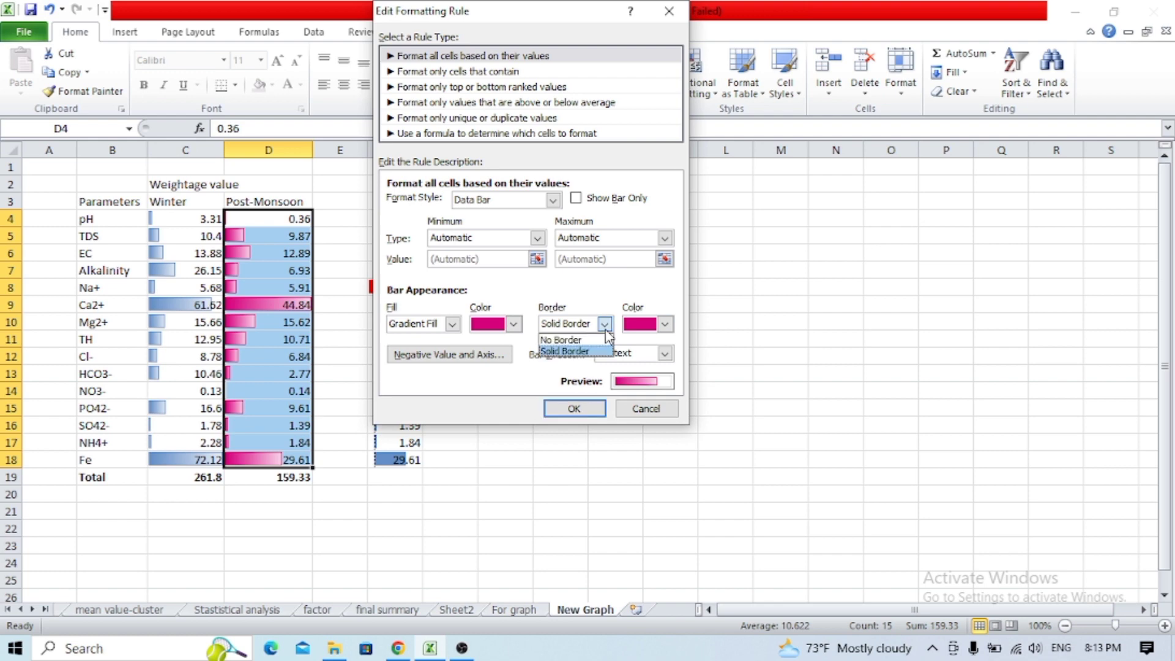
{"action": "left_click", "coordinate": [604, 332]}
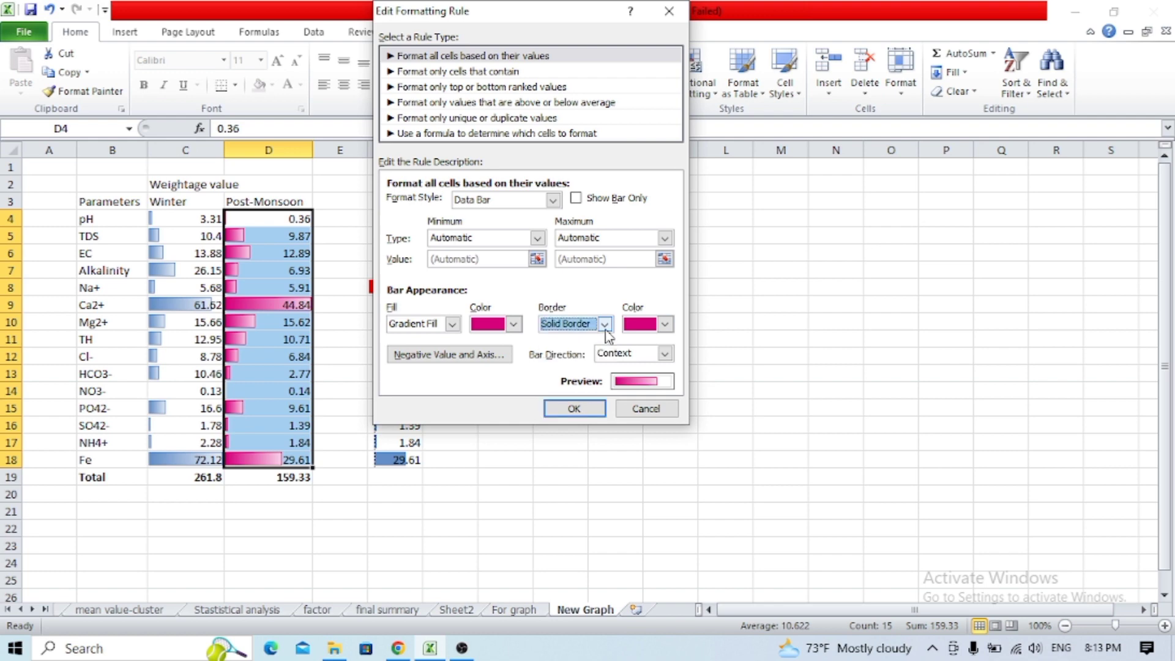
{"action": "left_click", "coordinate": [665, 325]}
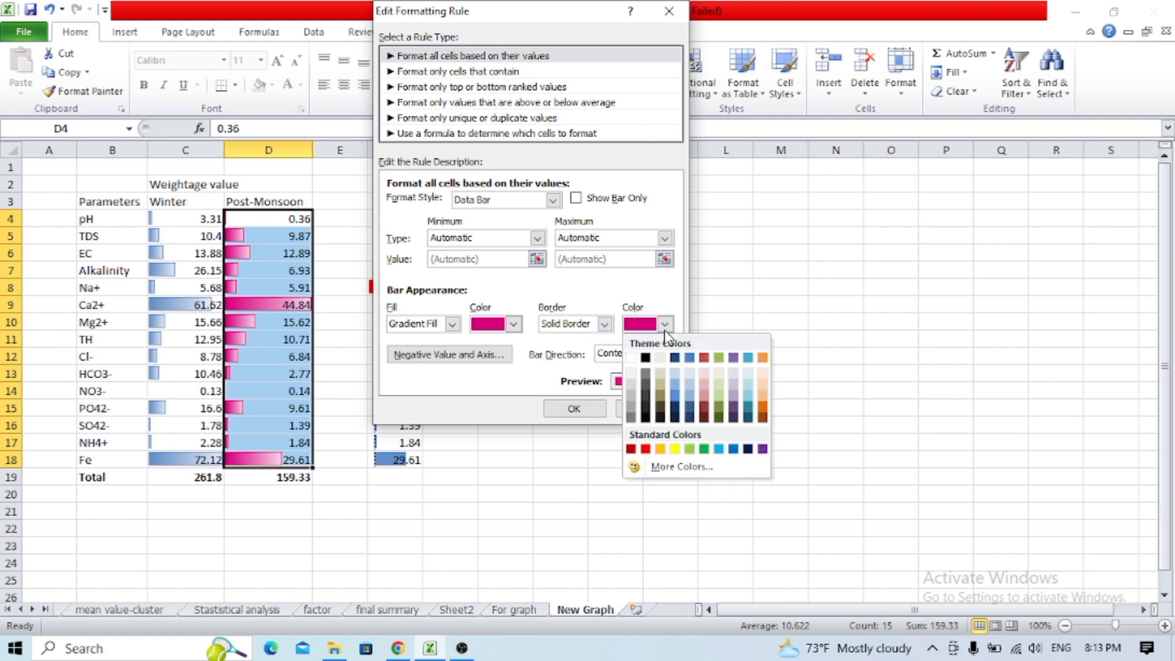
{"action": "left_click", "coordinate": [666, 335]}
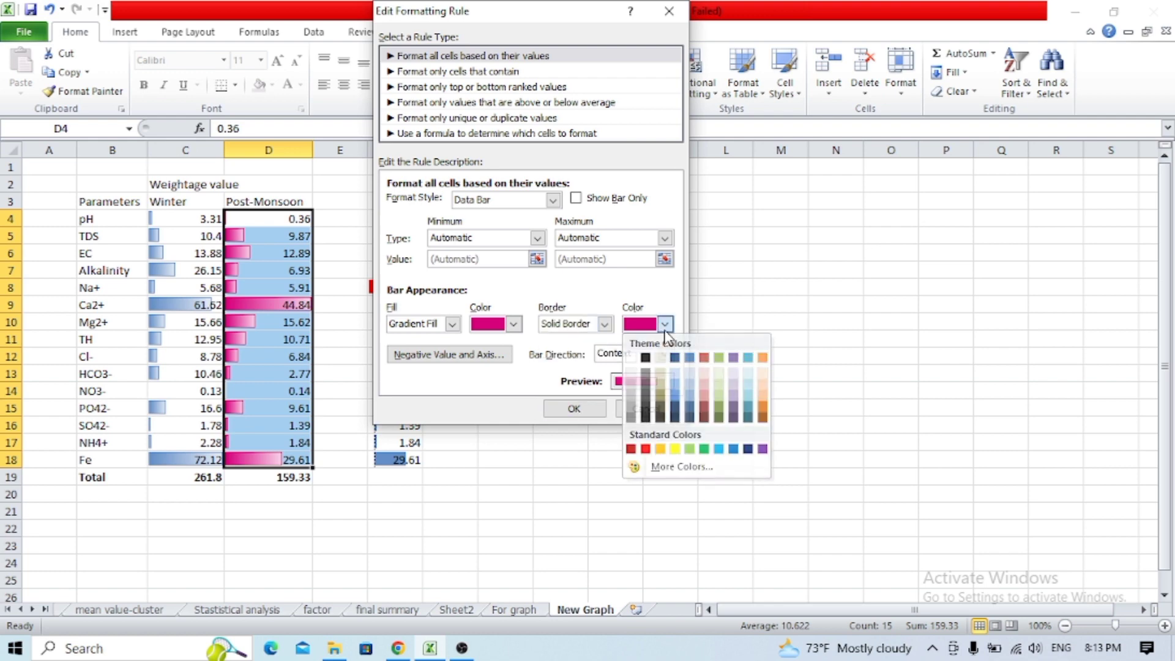
{"action": "left_click", "coordinate": [452, 325]}
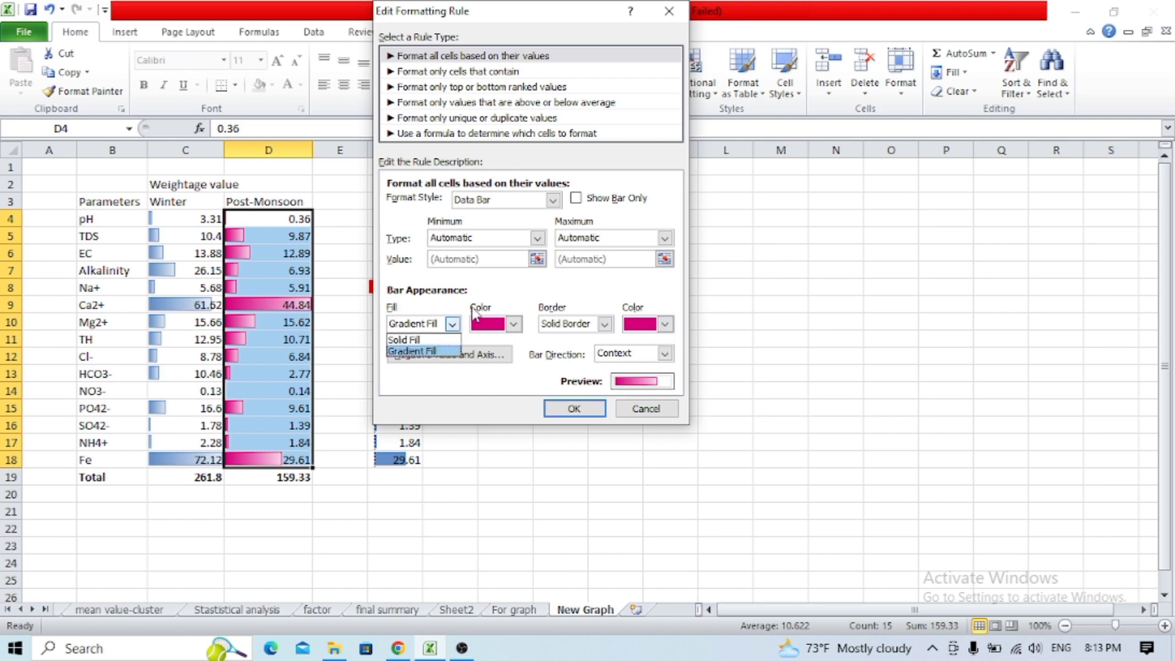
{"action": "left_click", "coordinate": [505, 296]}
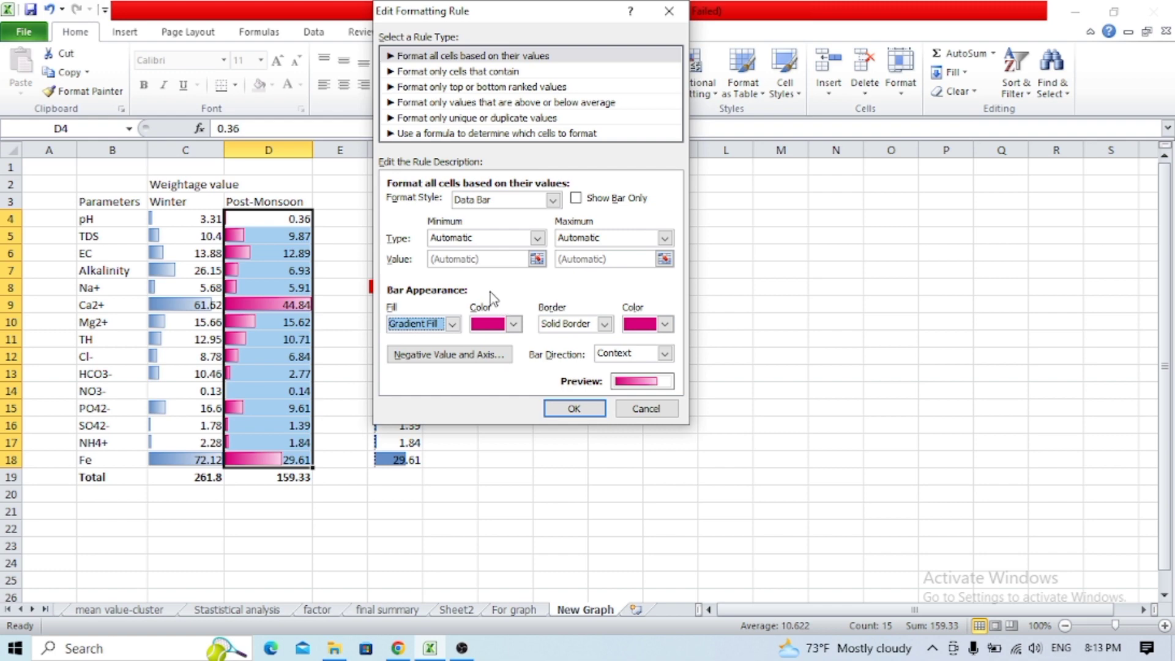
Step: Examine the rule's negative value and axis settings, and leave the rule editor and rules manager without changes
{"action": "left_click", "coordinate": [473, 361]}
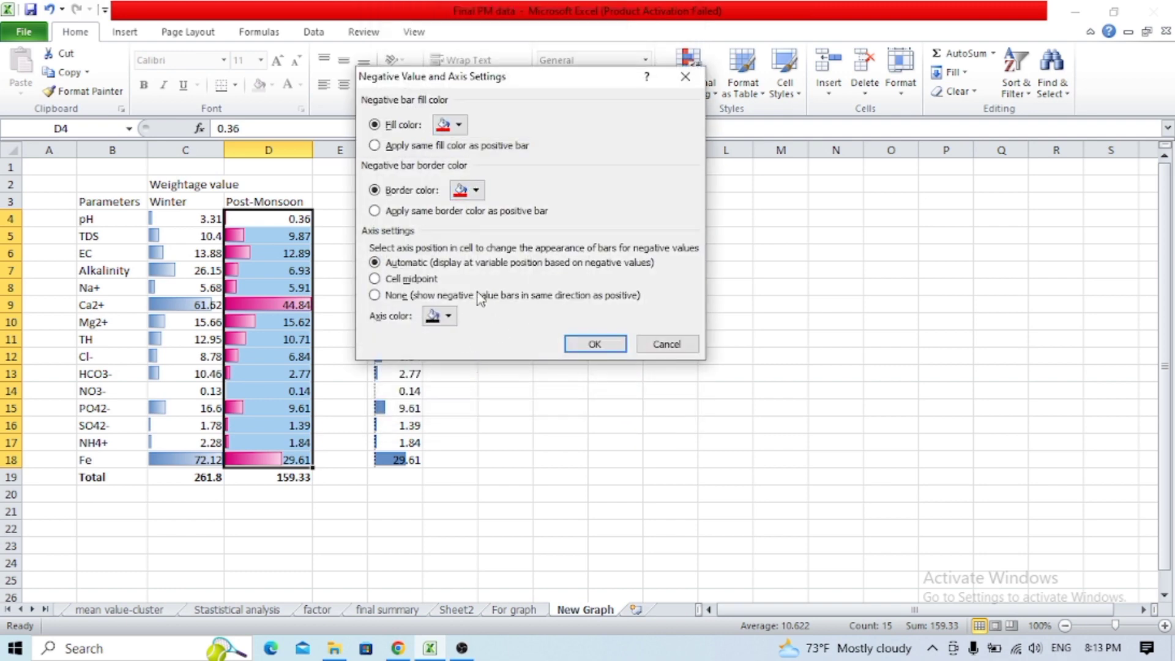
{"action": "left_click", "coordinate": [643, 344]}
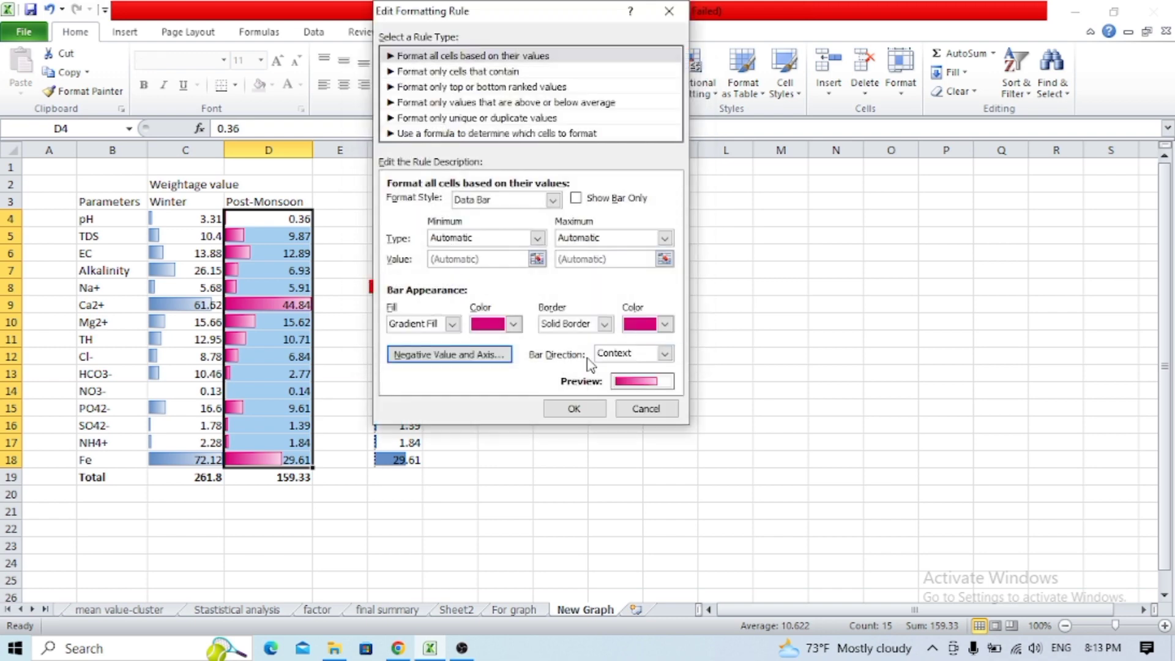
{"action": "left_click", "coordinate": [642, 407]}
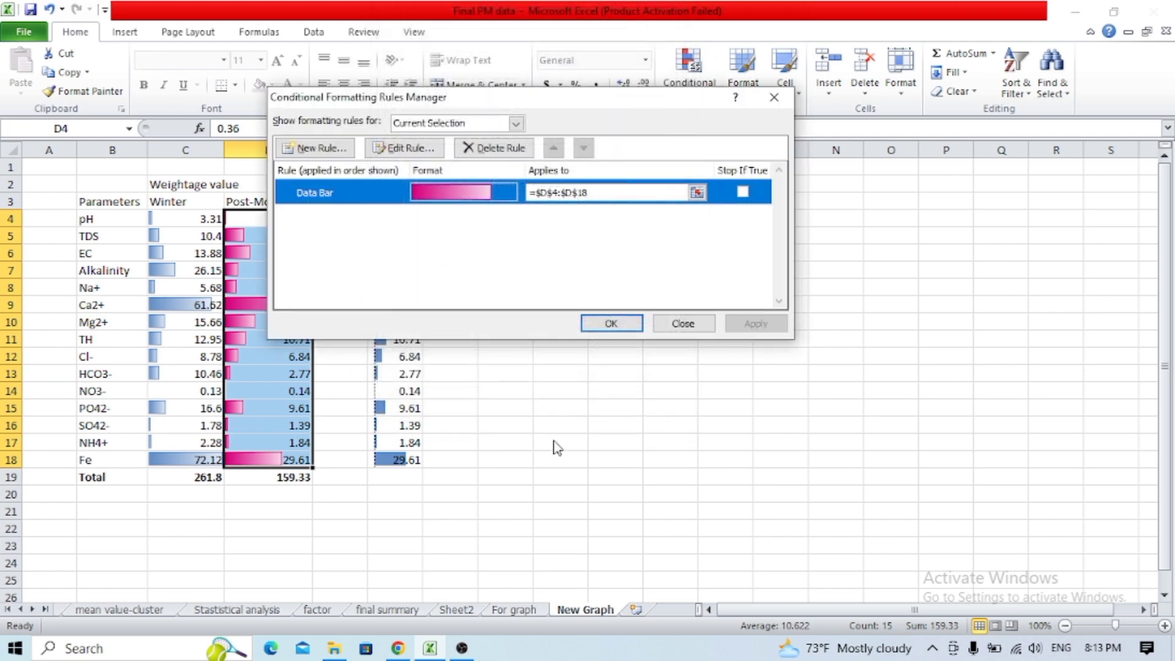
{"action": "left_click", "coordinate": [701, 323]}
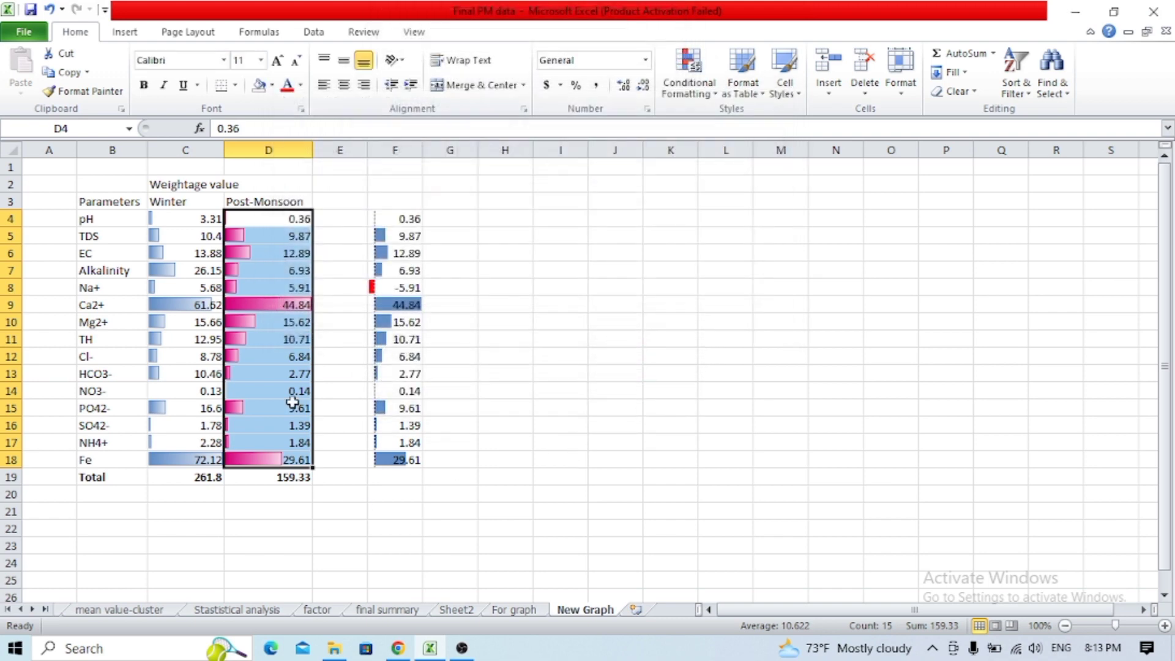
Step: Switch to the mean value-cluster sheet to view its cluster tables with data bars
{"action": "left_click", "coordinate": [147, 610]}
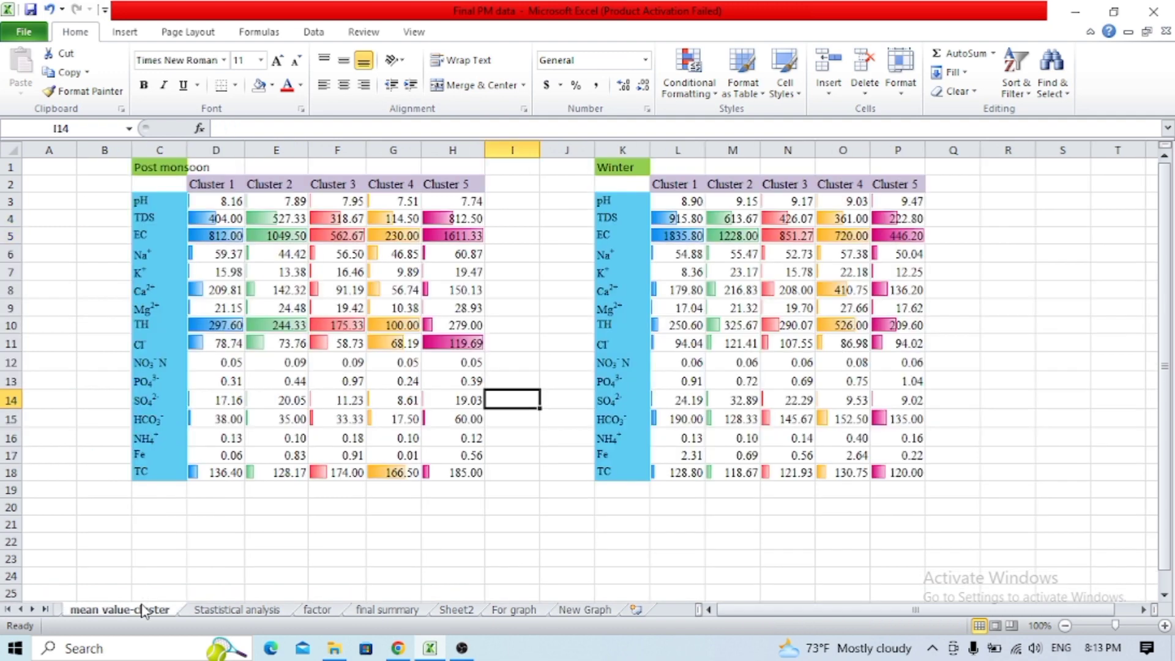